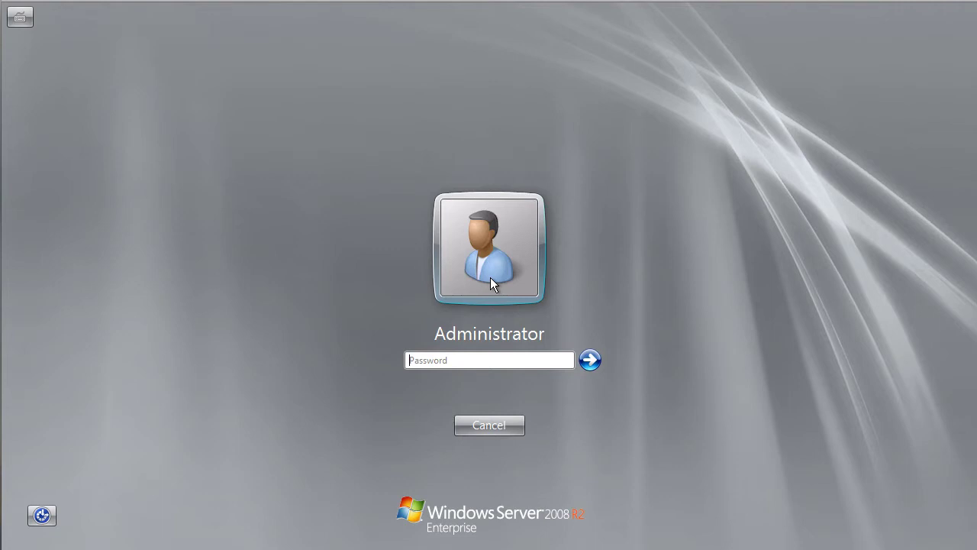
# Step: Log on to the server as Administrator by entering the account password
pyautogui.write('********')
pyautogui.press('Return')
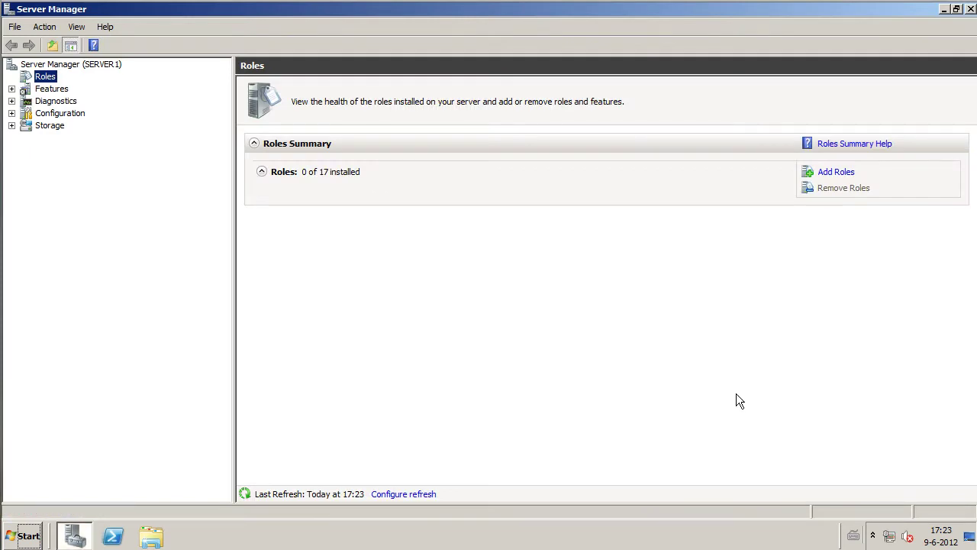
# Step: Review the Local Area Connection's IPv4 address and DNS server settings, then close the network windows without changing anything
pyautogui.rightClick(889, 536)
pyautogui.click(888, 524)
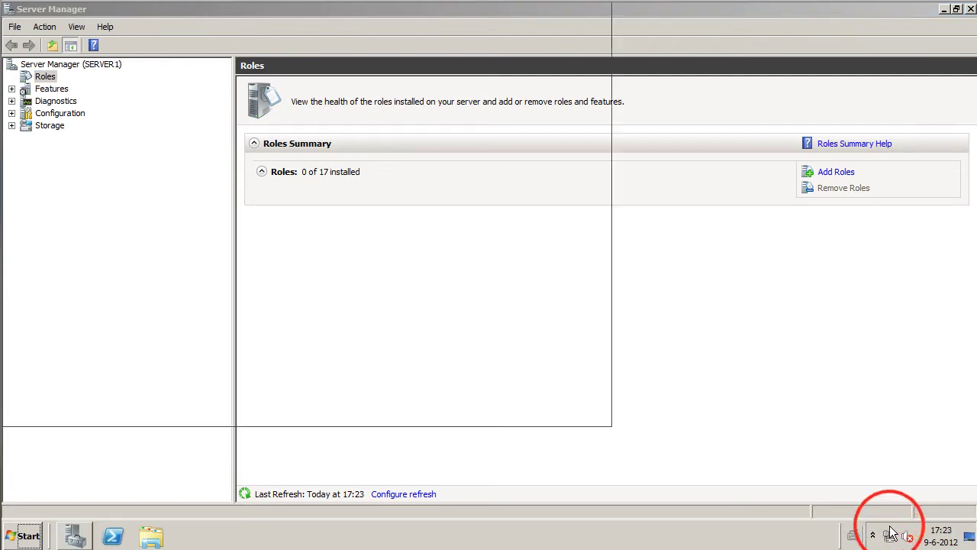
pyautogui.click(106, 93)
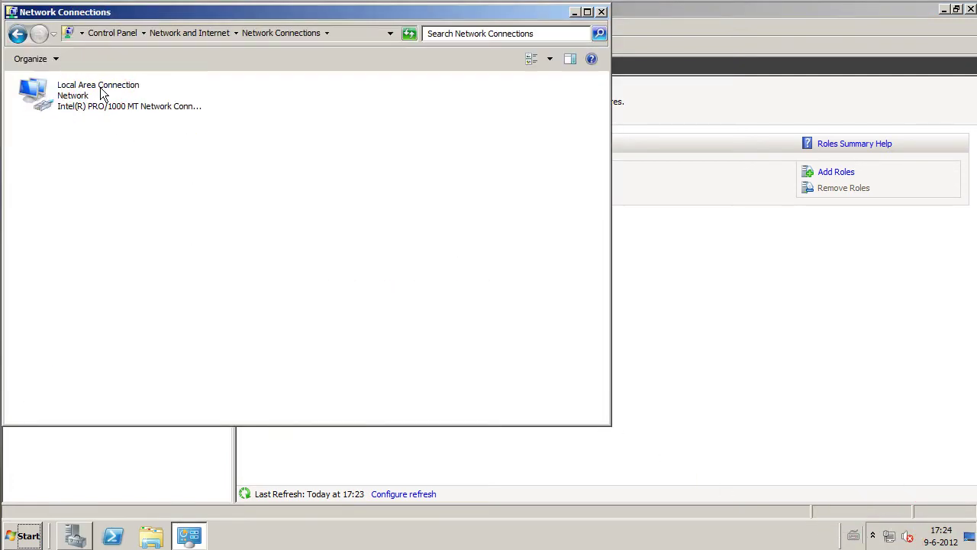
pyautogui.rightClick(103, 91)
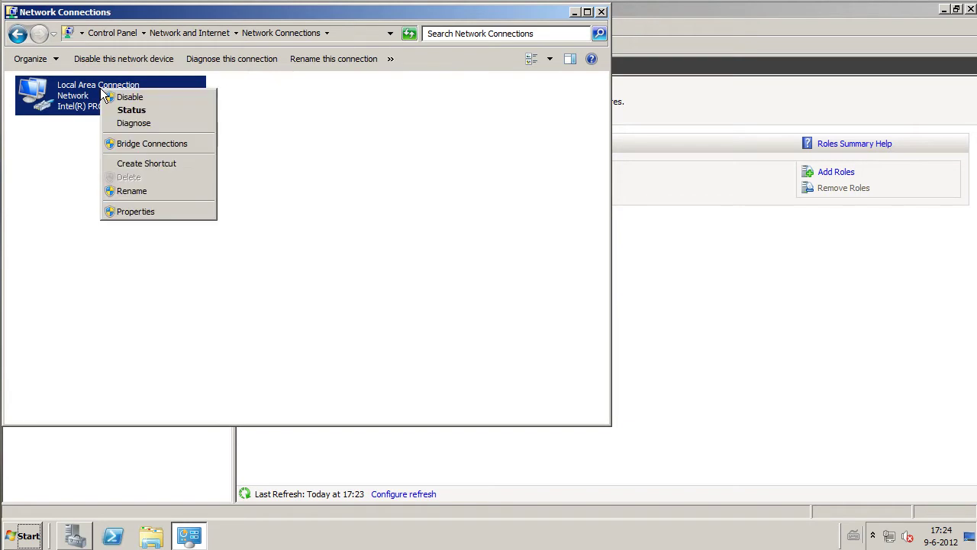
pyautogui.click(144, 212)
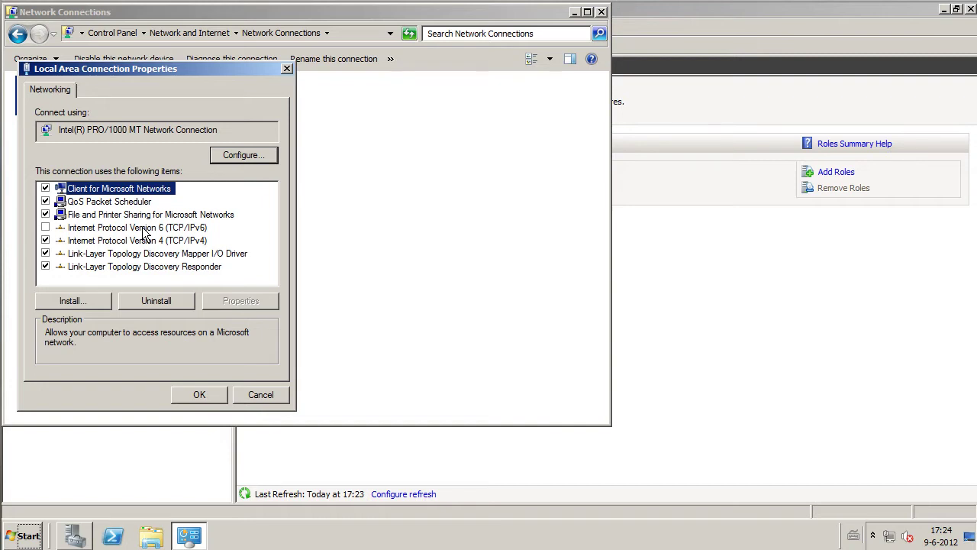
pyautogui.click(144, 240)
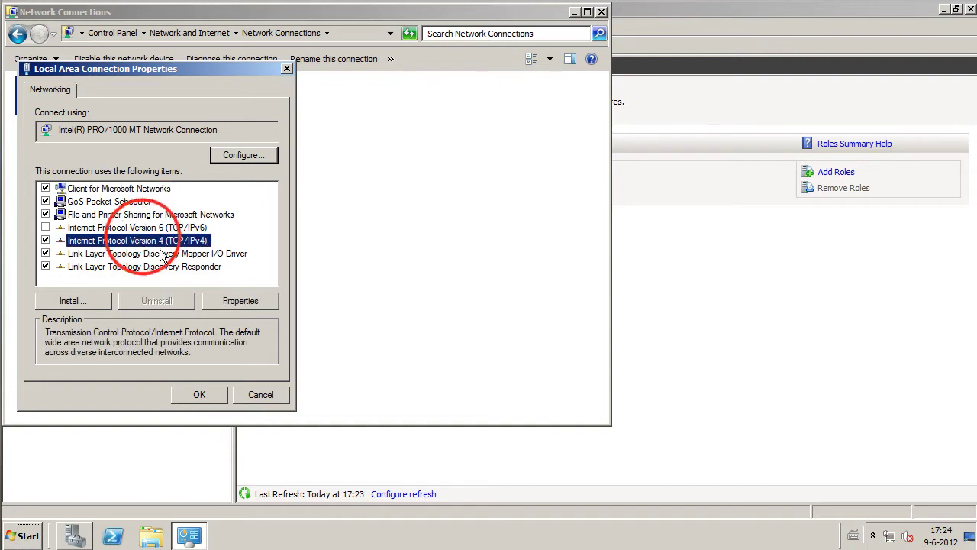
pyautogui.click(230, 300)
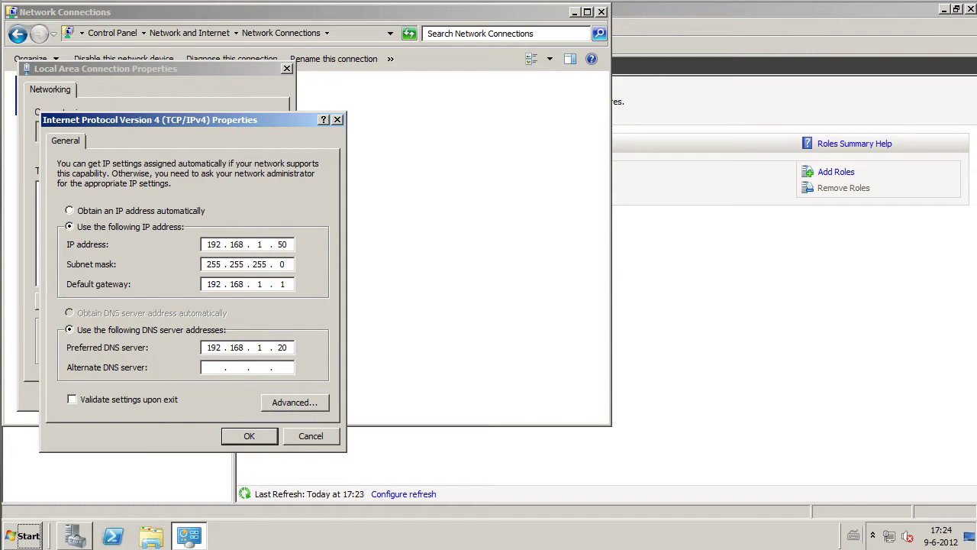
pyautogui.click(310, 437)
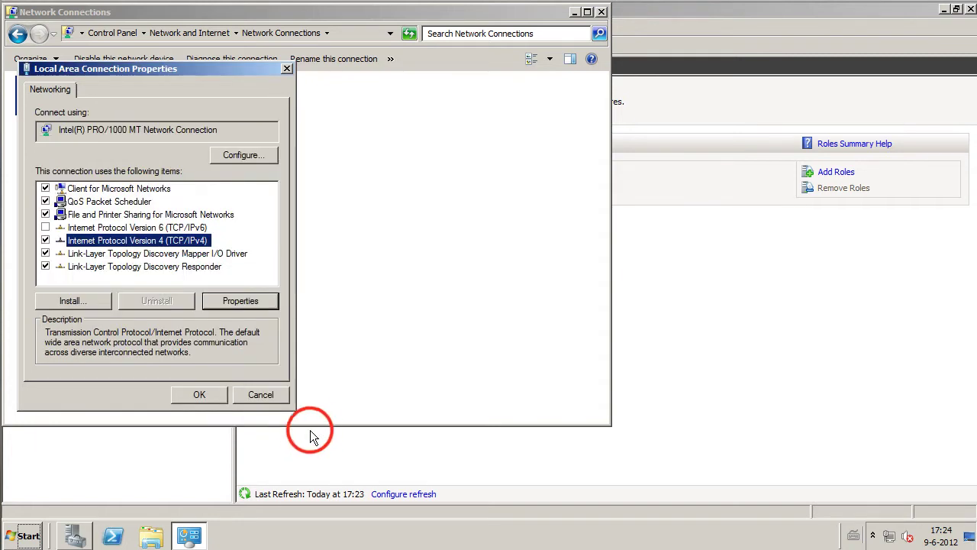
pyautogui.click(271, 394)
pyautogui.click(600, 11)
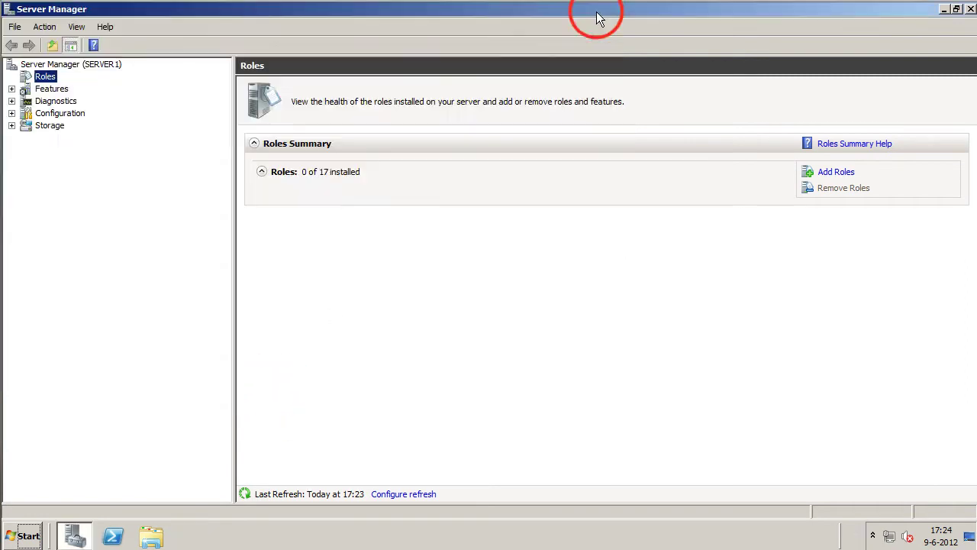
# Step: Open the advanced system settings and check the full computer name and workgroup
pyautogui.click(23, 536)
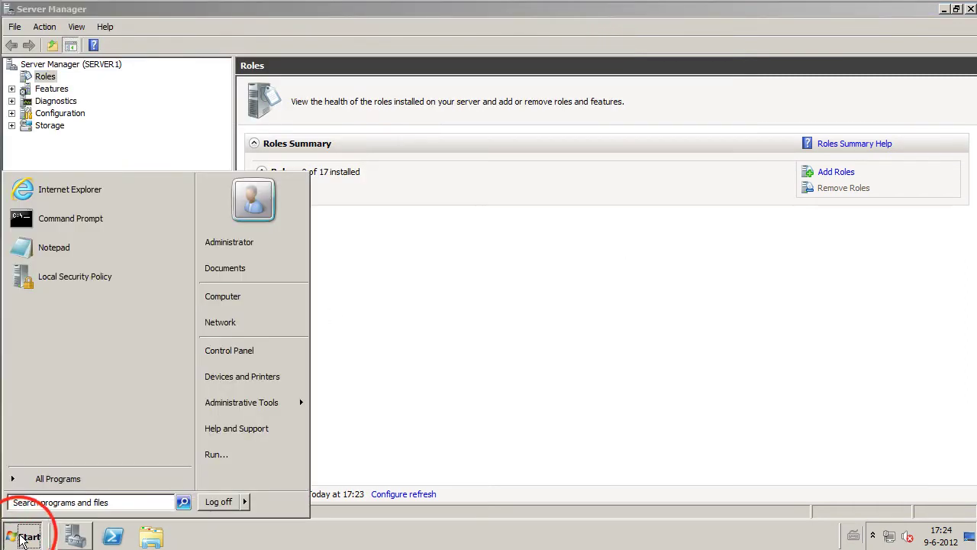
pyautogui.rightClick(229, 297)
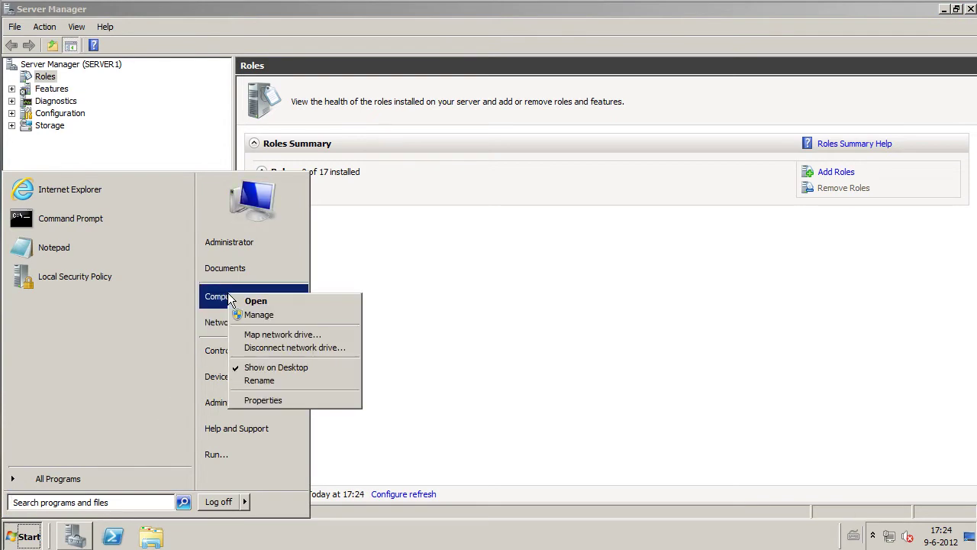
pyautogui.click(255, 401)
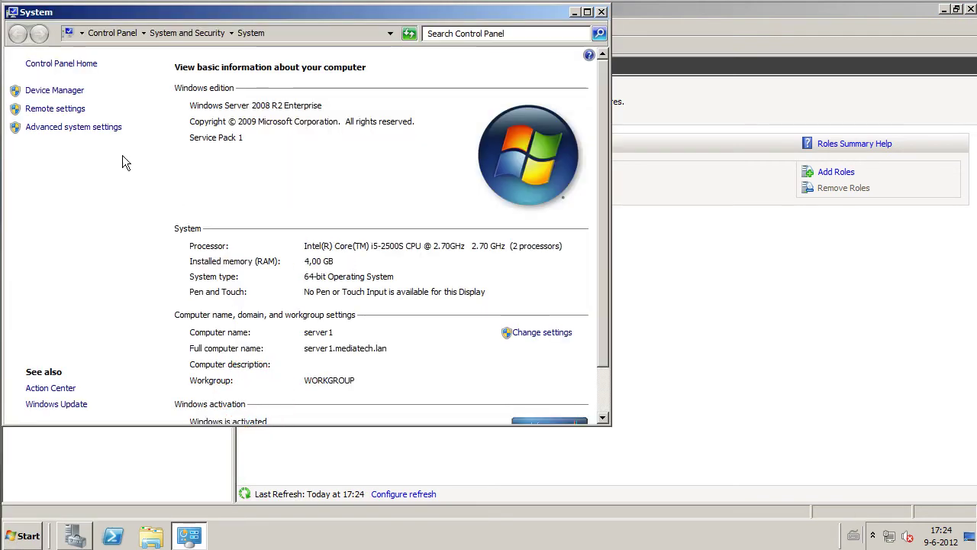
pyautogui.click(98, 126)
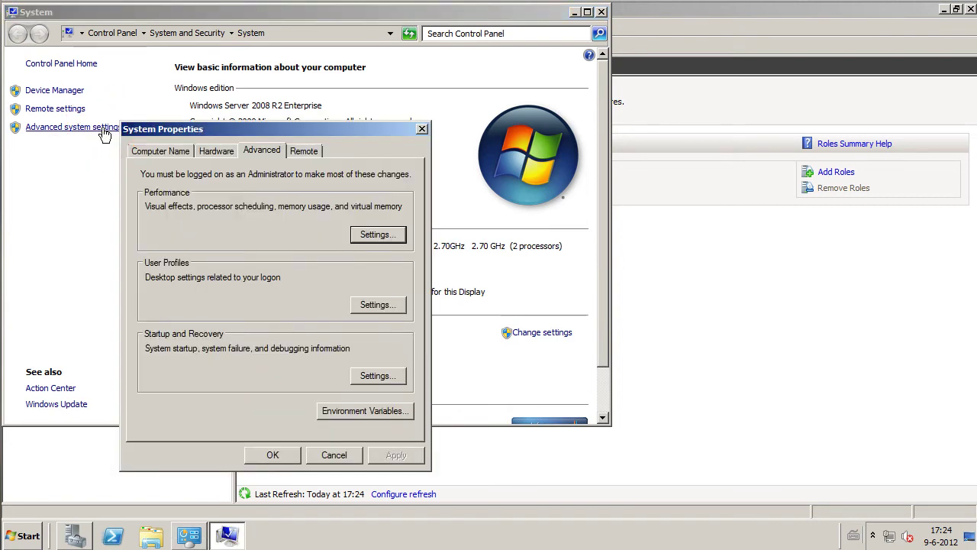
pyautogui.click(137, 149)
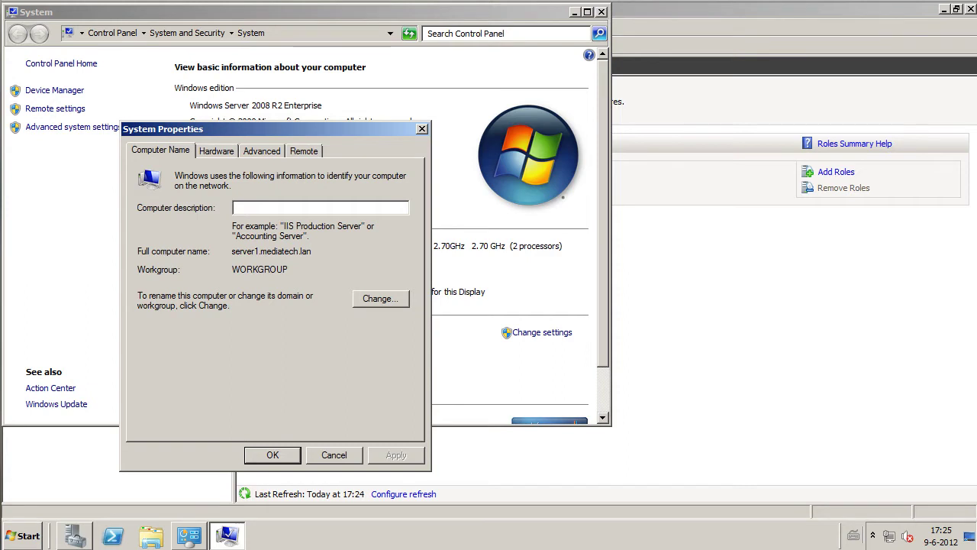
# Step: Check the computer's primary DNS suffix in the name change settings, then cancel and close the system windows
pyautogui.click(363, 299)
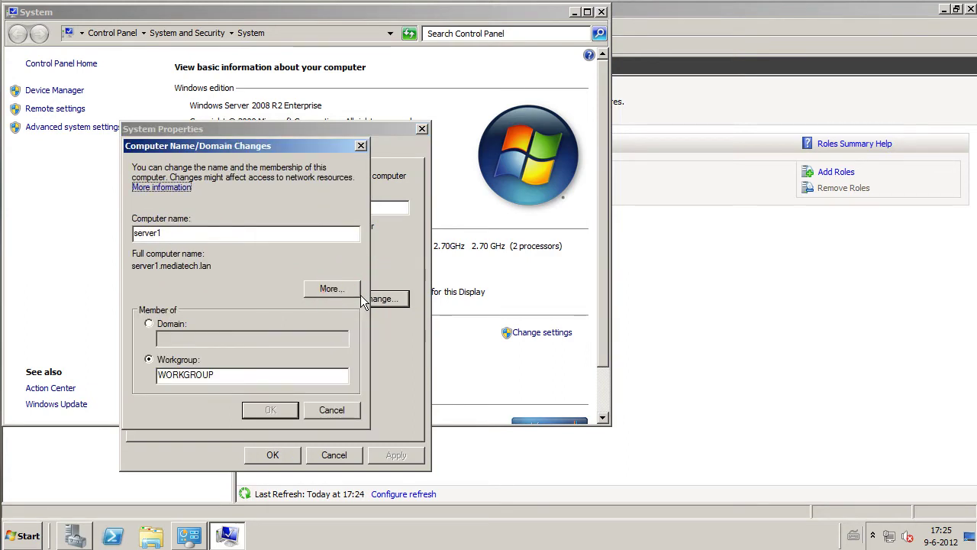
pyautogui.click(343, 292)
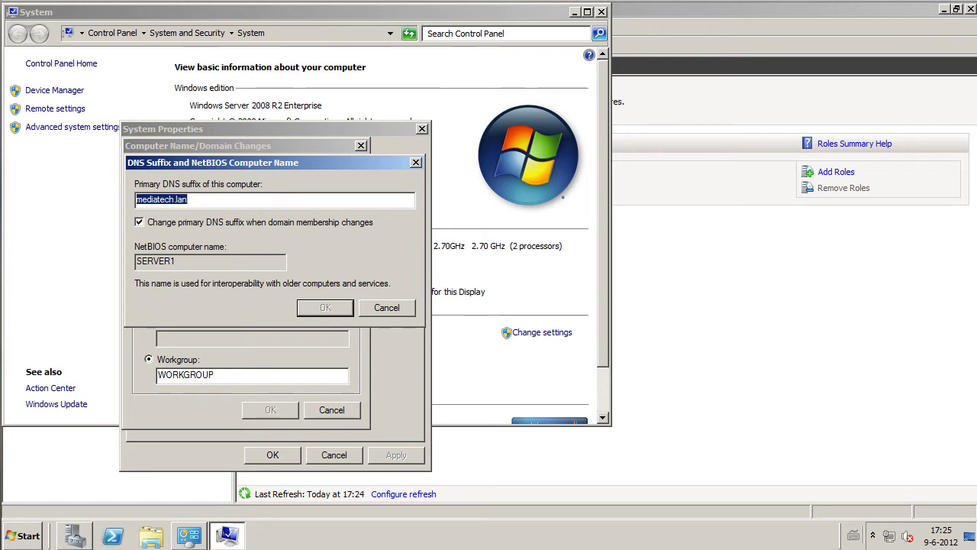
pyautogui.click(243, 204)
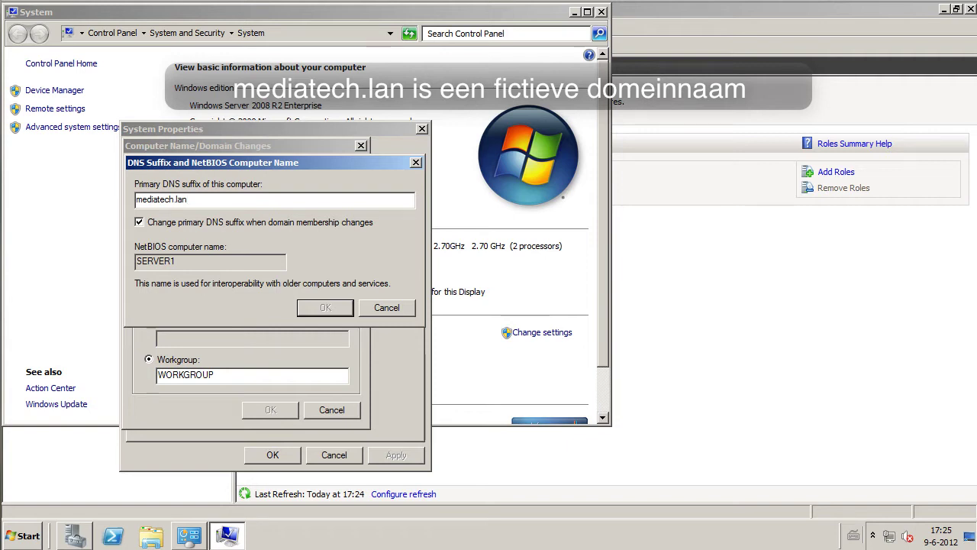
pyautogui.click(387, 307)
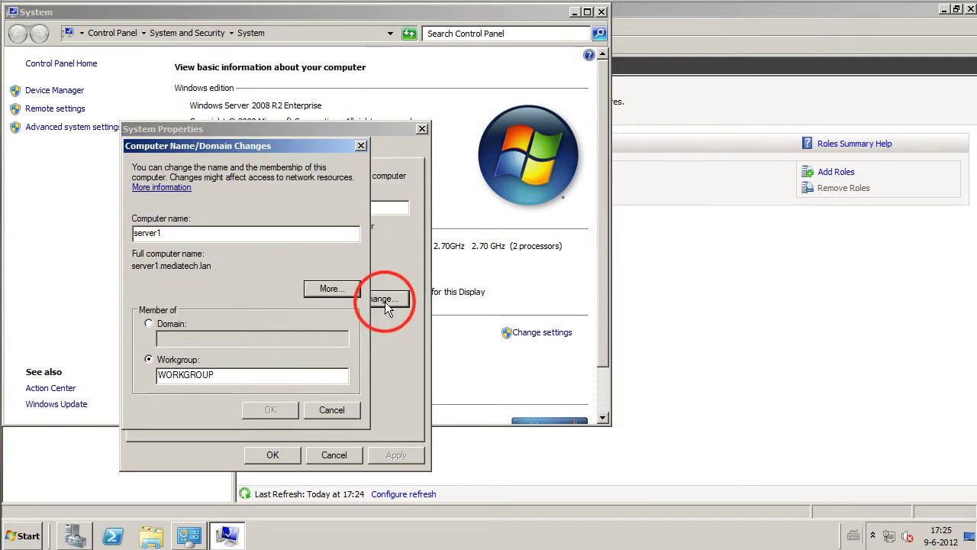
pyautogui.click(331, 410)
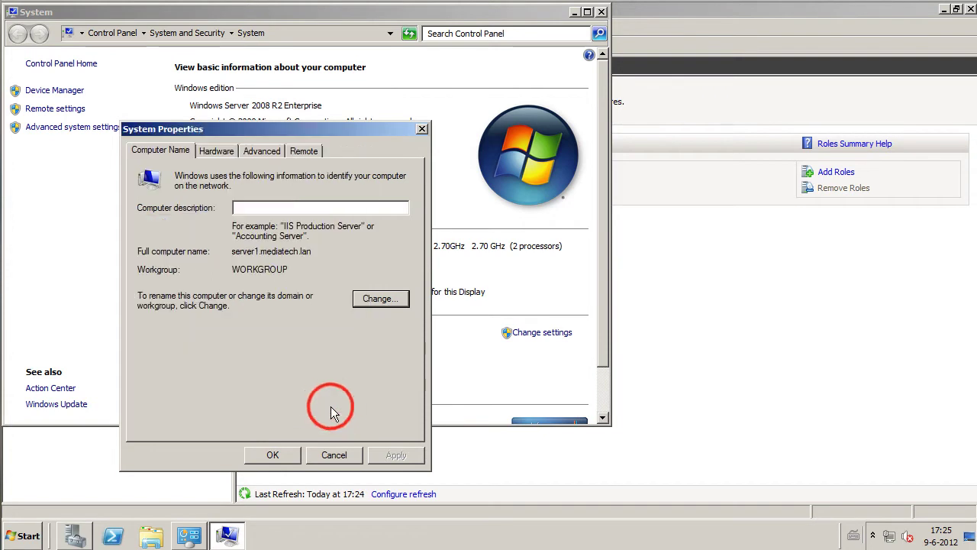
pyautogui.click(334, 454)
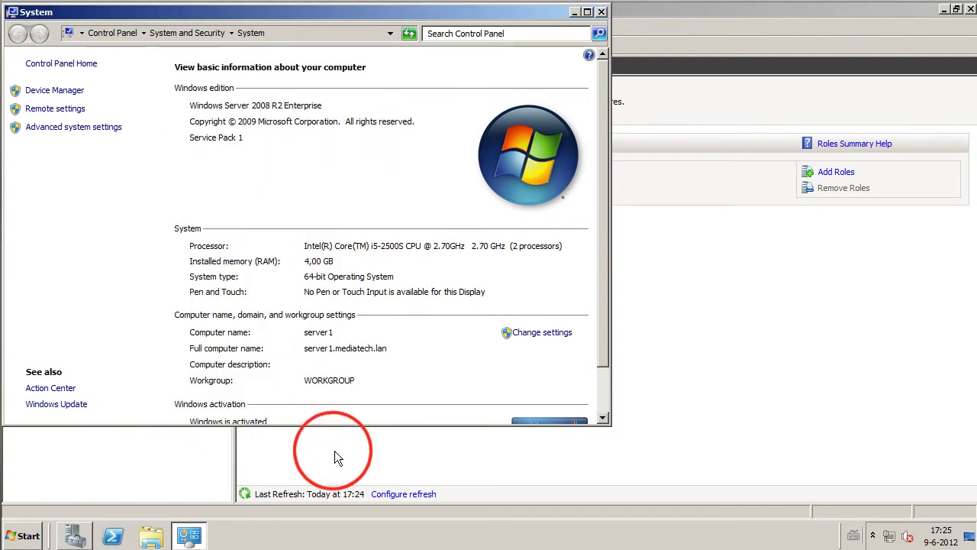
pyautogui.click(601, 13)
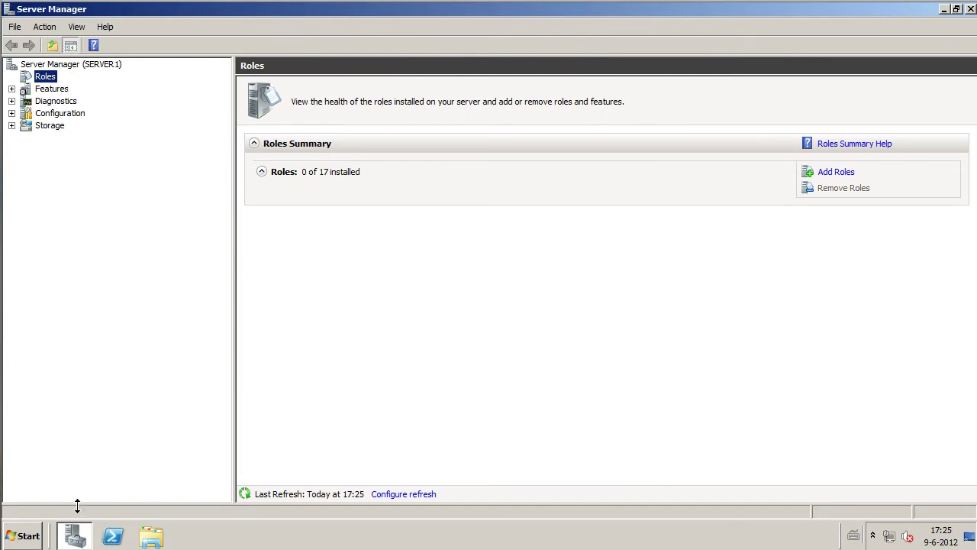
# Step: Install the DNS Server role on this server with the Add Roles Wizard and close the wizard
pyautogui.click(77, 536)
pyautogui.click(75, 535)
pyautogui.click(835, 177)
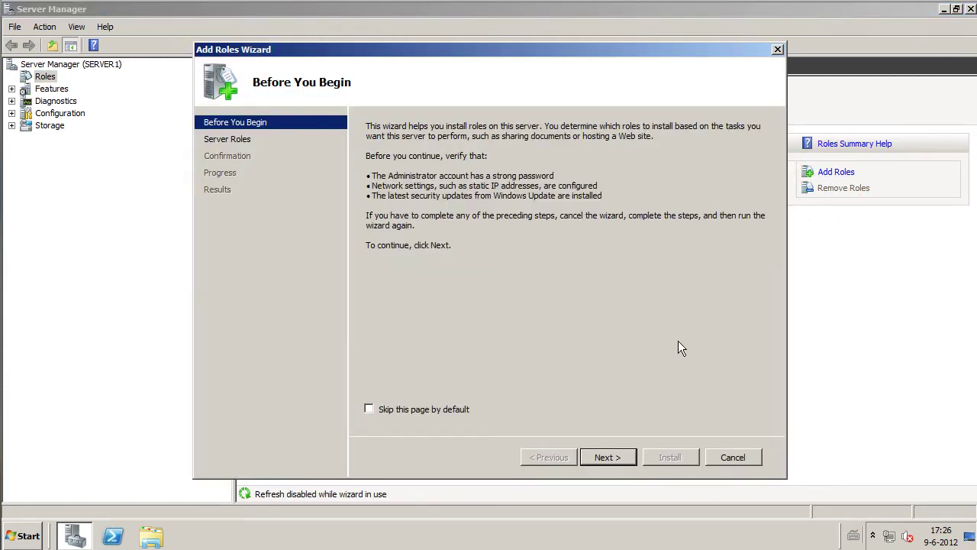
pyautogui.click(614, 457)
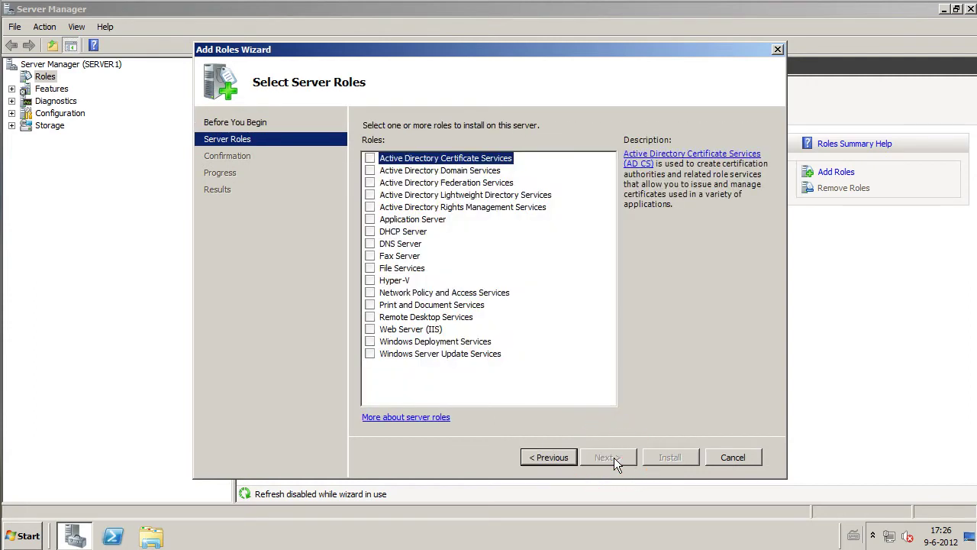
pyautogui.click(371, 243)
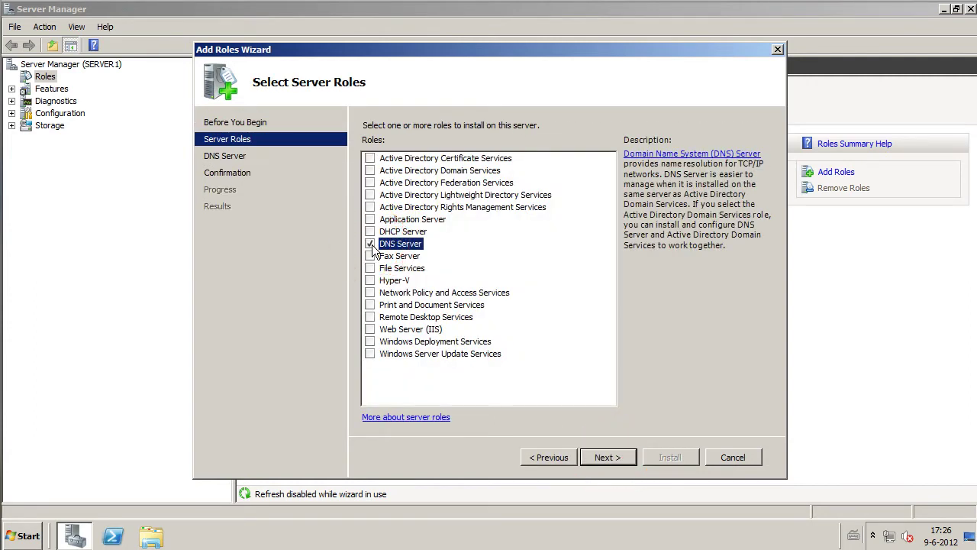
pyautogui.click(607, 457)
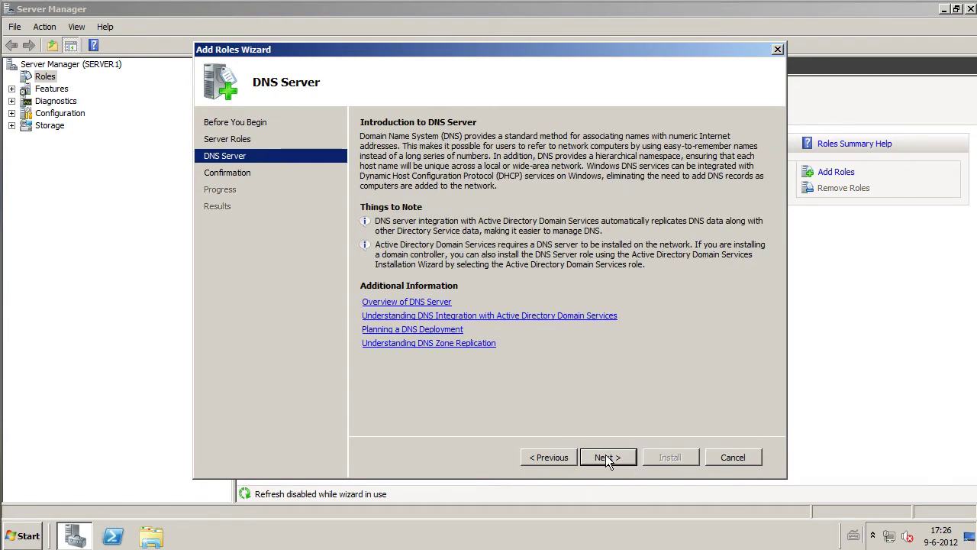
pyautogui.click(605, 457)
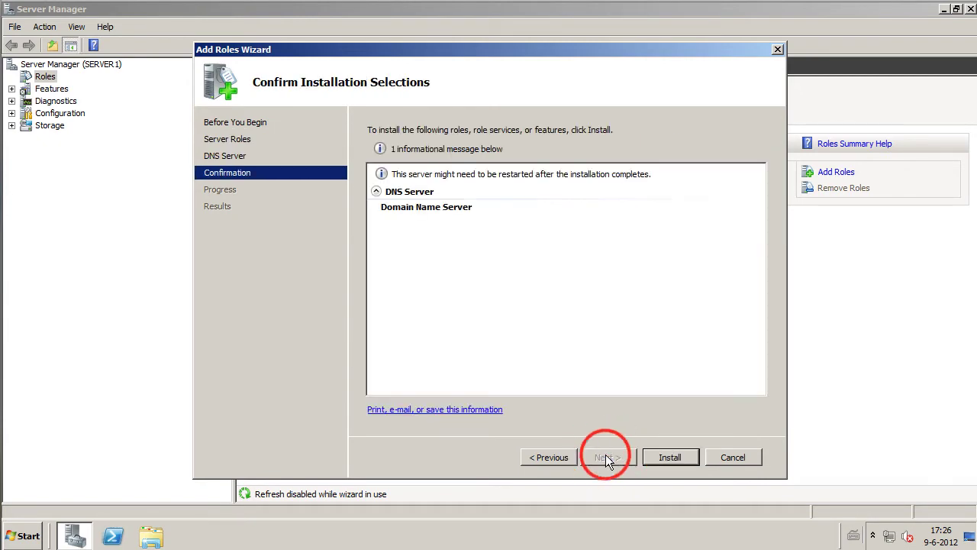
pyautogui.click(662, 456)
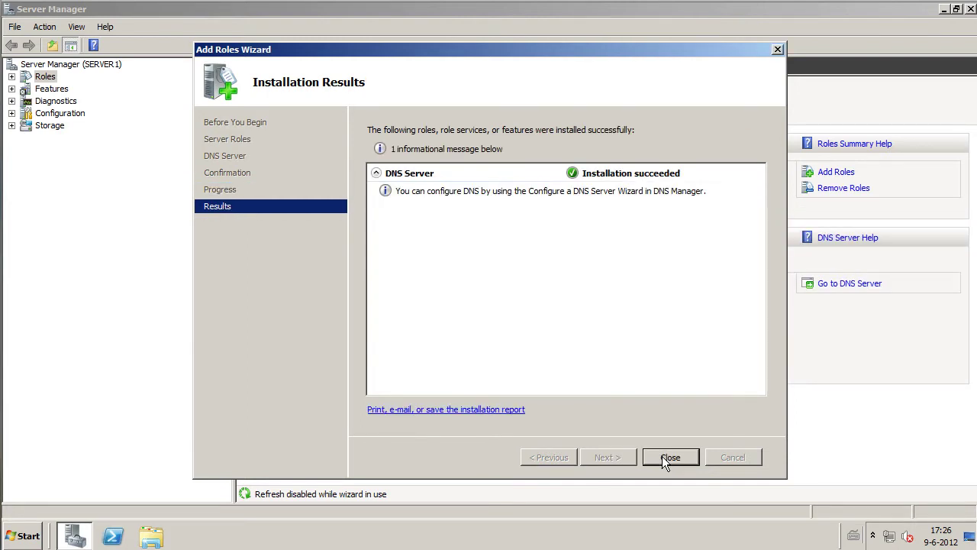
pyautogui.click(664, 458)
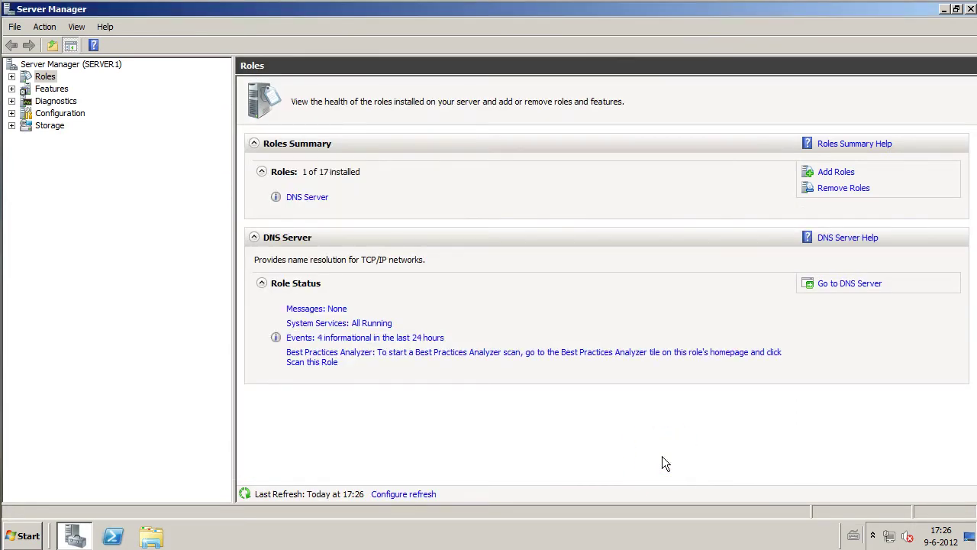
# Step: Expand the DNS Server role down to the zone folders under SERVER1, then exit Server Manager
pyautogui.click(12, 77)
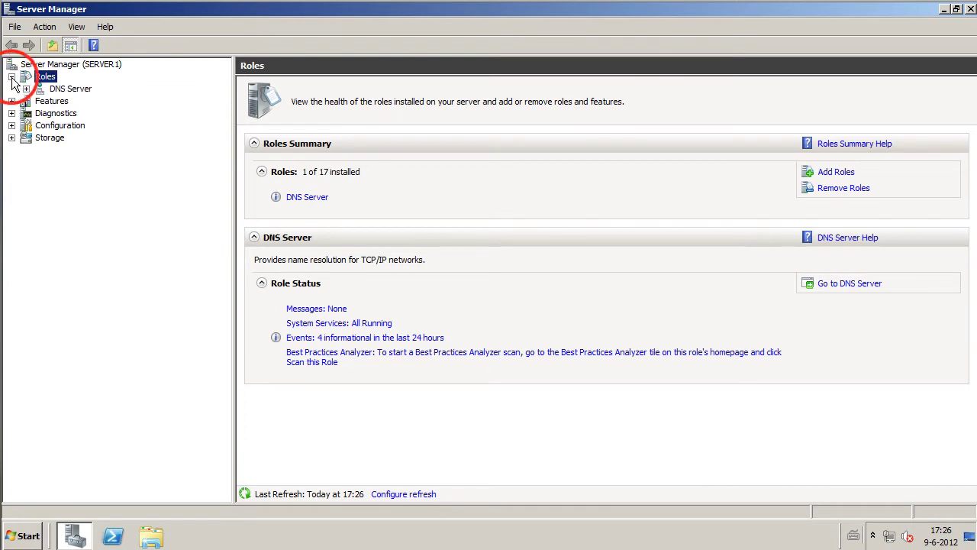
pyautogui.click(68, 89)
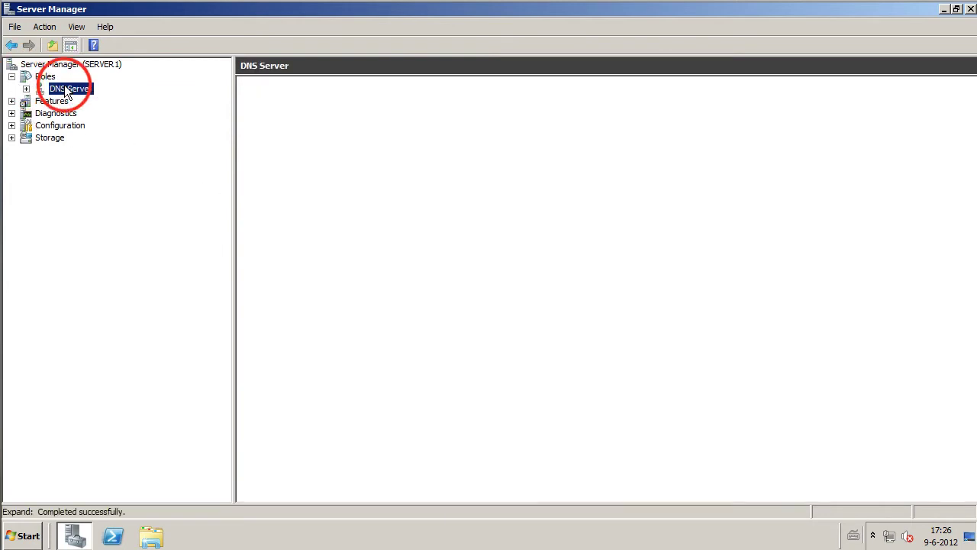
pyautogui.click(26, 89)
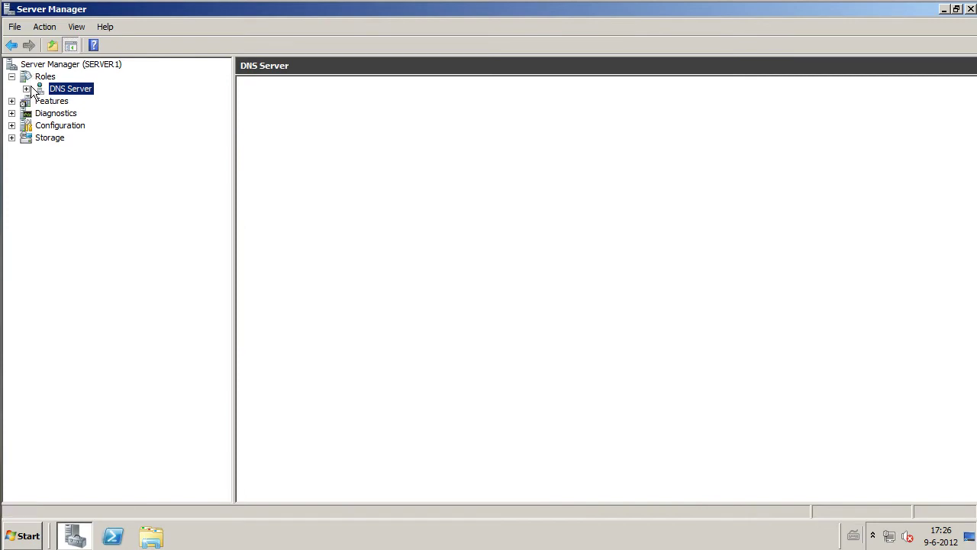
pyautogui.click(26, 89)
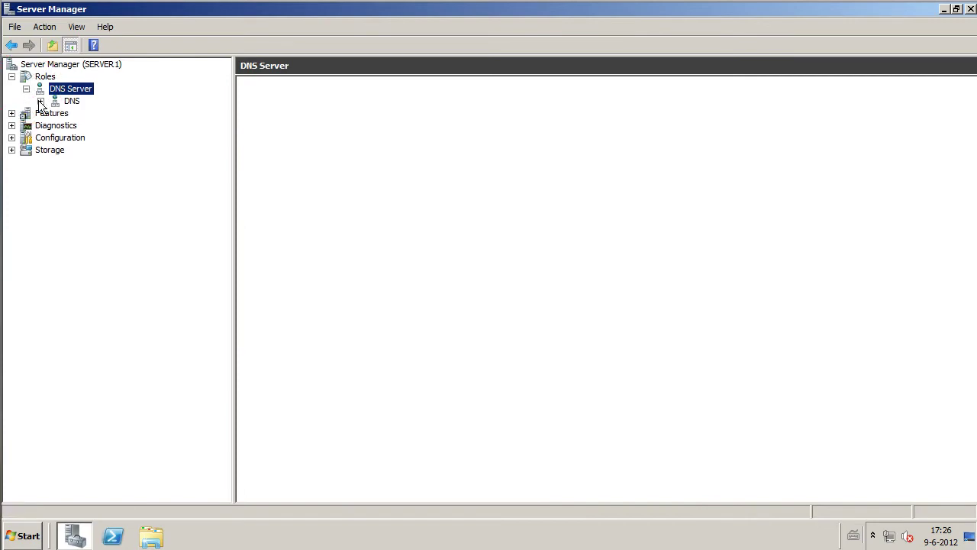
pyautogui.click(40, 101)
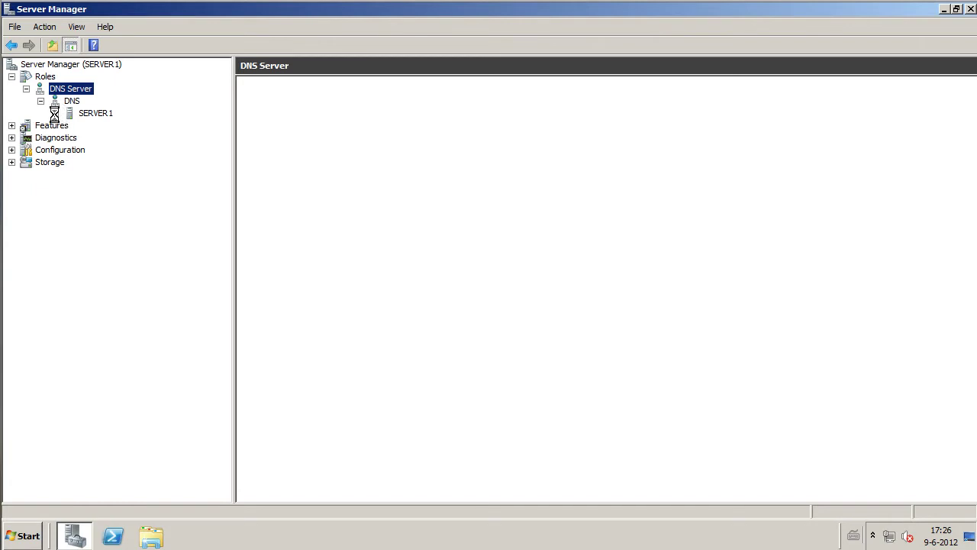
pyautogui.click(55, 113)
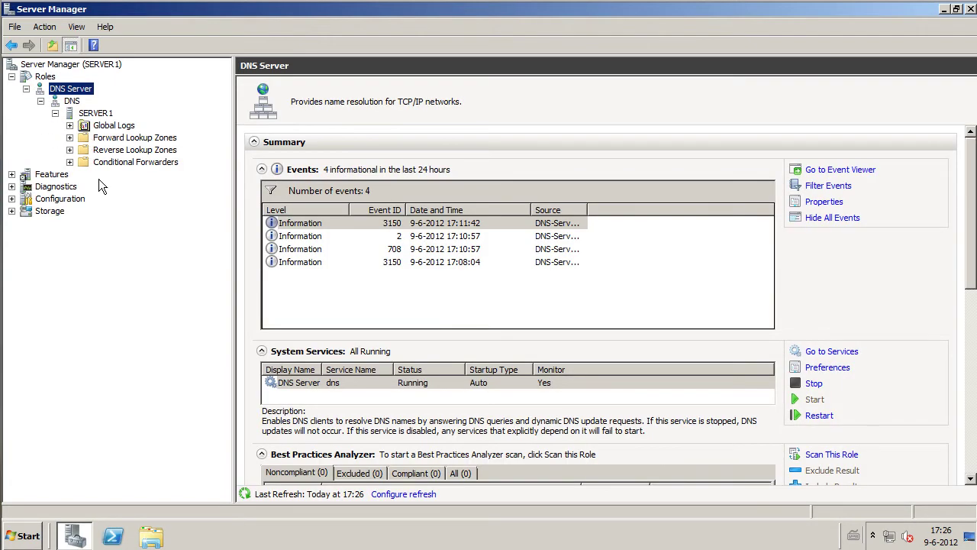
pyautogui.click(16, 26)
pyautogui.click(24, 62)
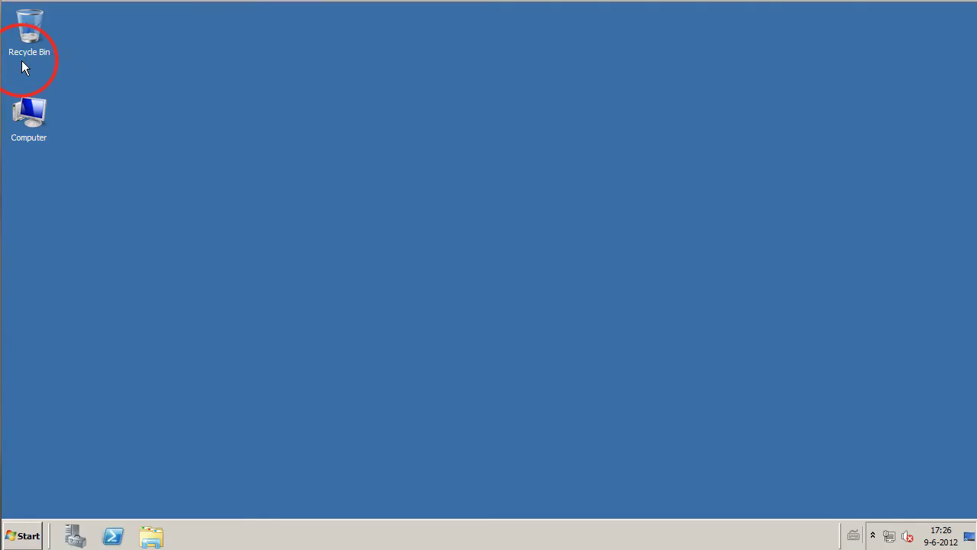
# Step: Open DNS Manager and look through SERVER1's Forward Lookup Zones, Reverse Lookup Zones and Conditional Forwarders folders
pyautogui.click(29, 537)
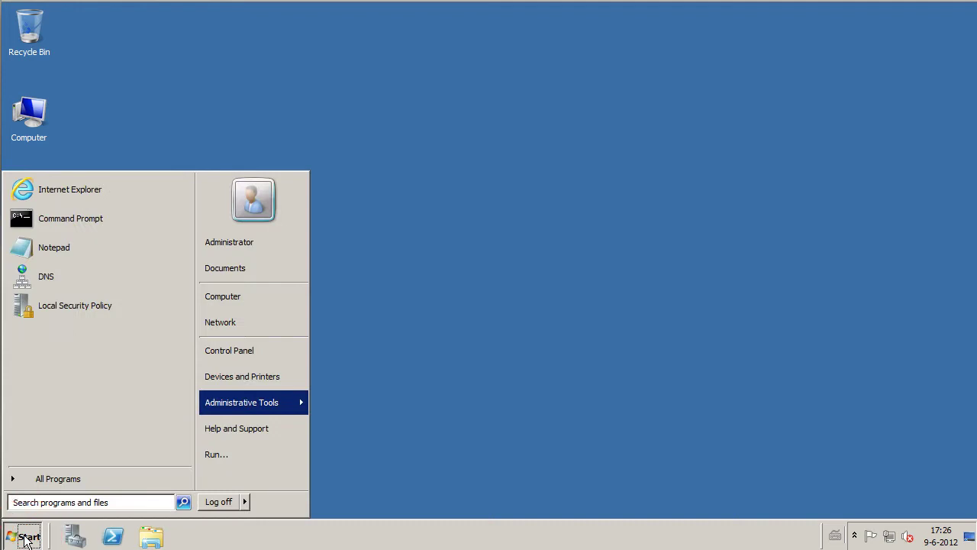
pyautogui.click(245, 411)
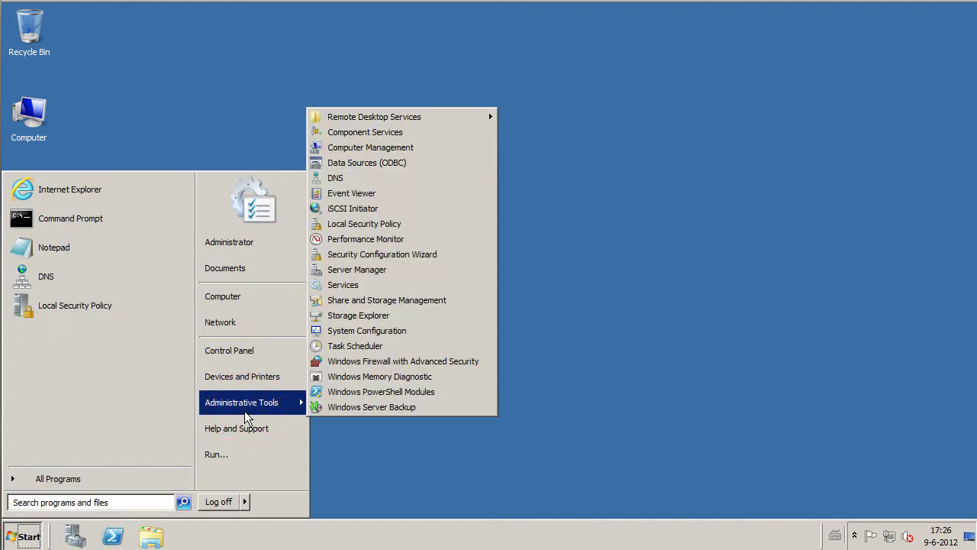
pyautogui.click(357, 180)
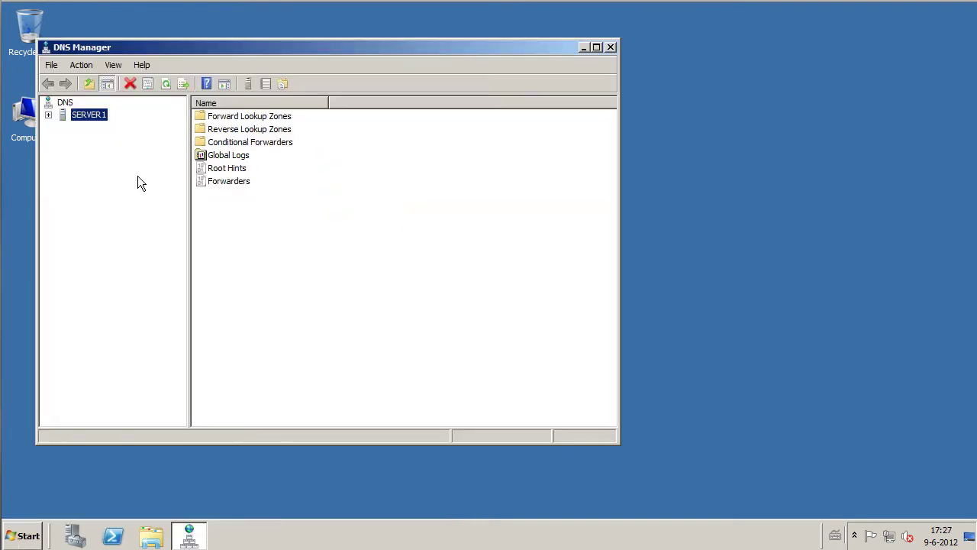
pyautogui.click(48, 115)
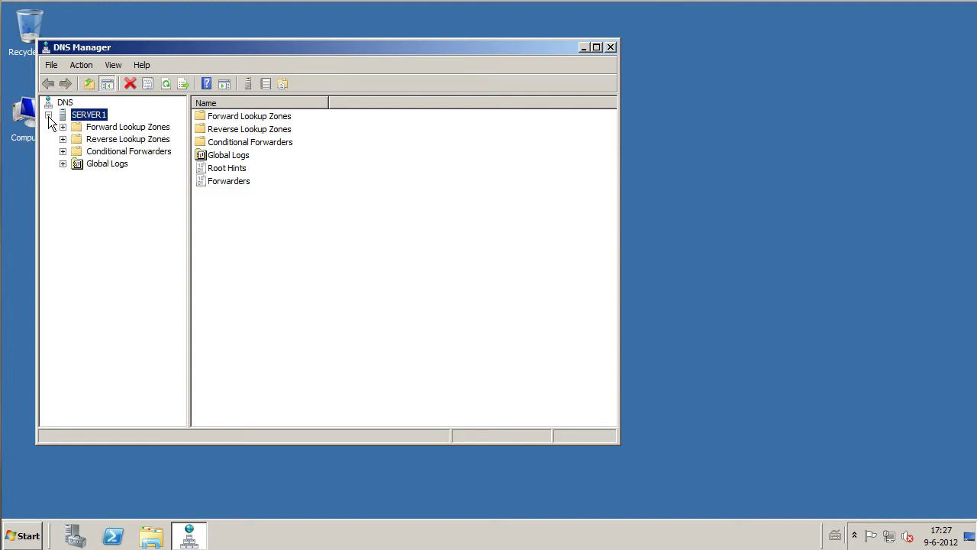
pyautogui.click(63, 127)
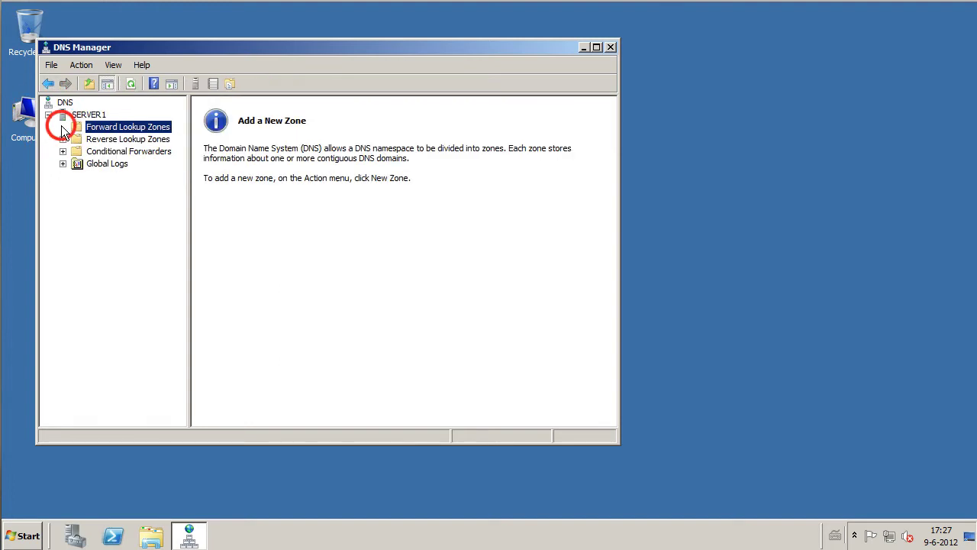
pyautogui.click(129, 138)
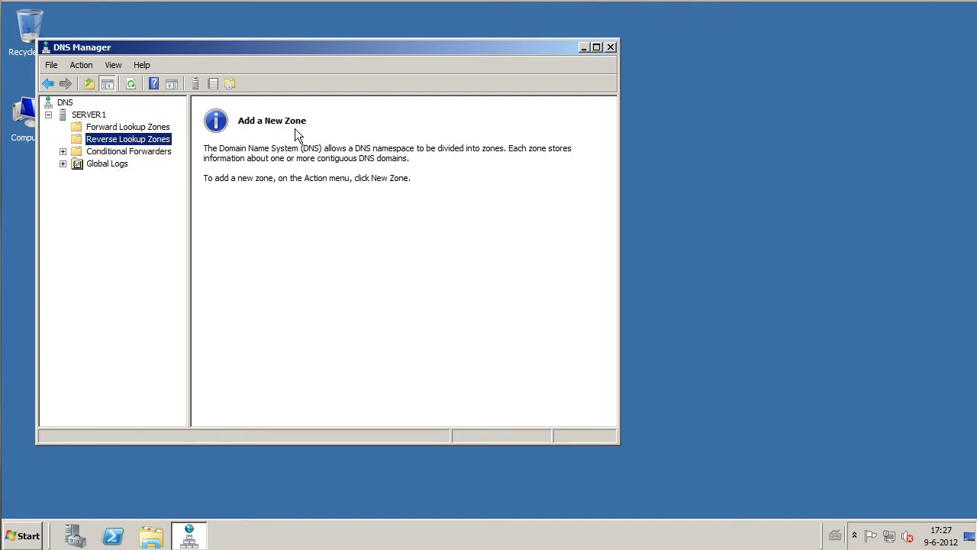
pyautogui.click(154, 155)
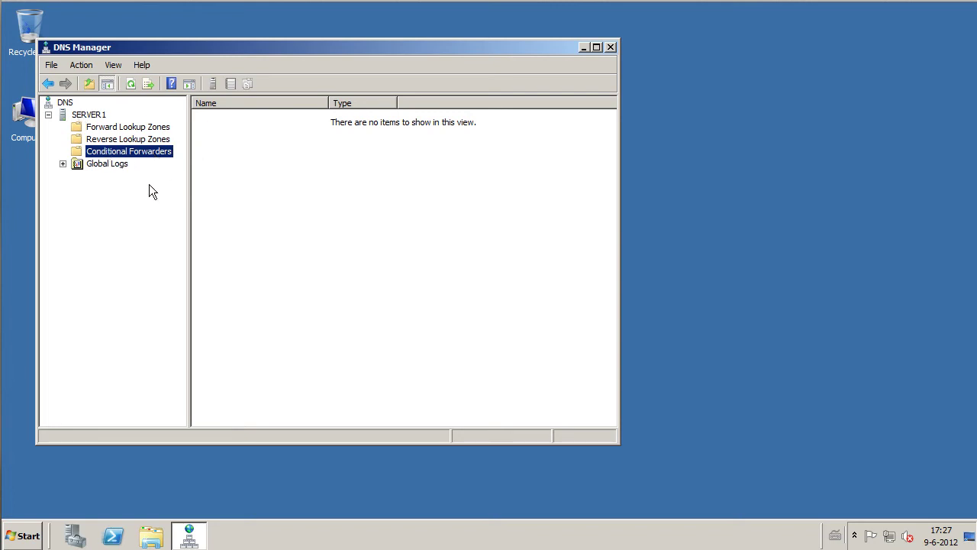
# Step: Set SERVER1's DNS interfaces to listen only on the IP address 192.168.1.50 and apply the change
pyautogui.click(99, 115)
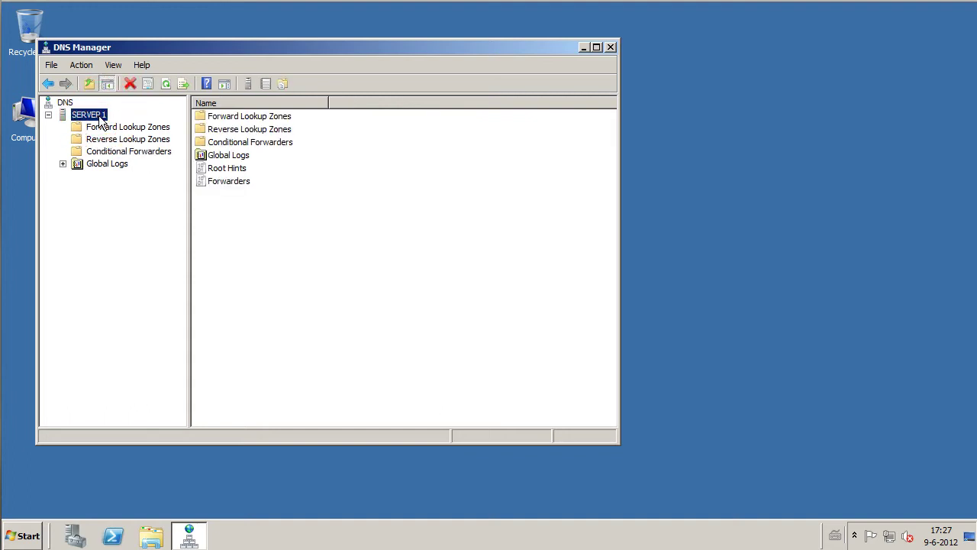
pyautogui.rightClick(102, 121)
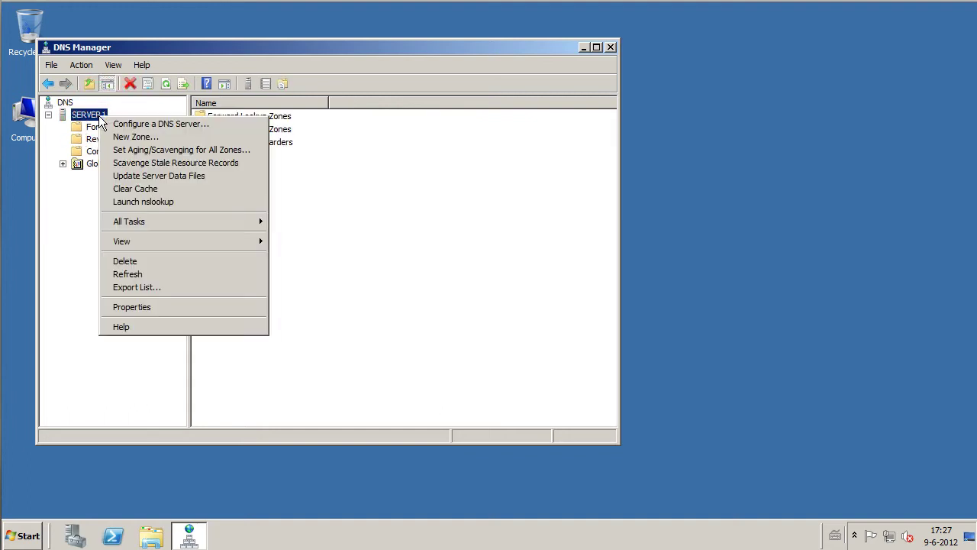
pyautogui.click(135, 307)
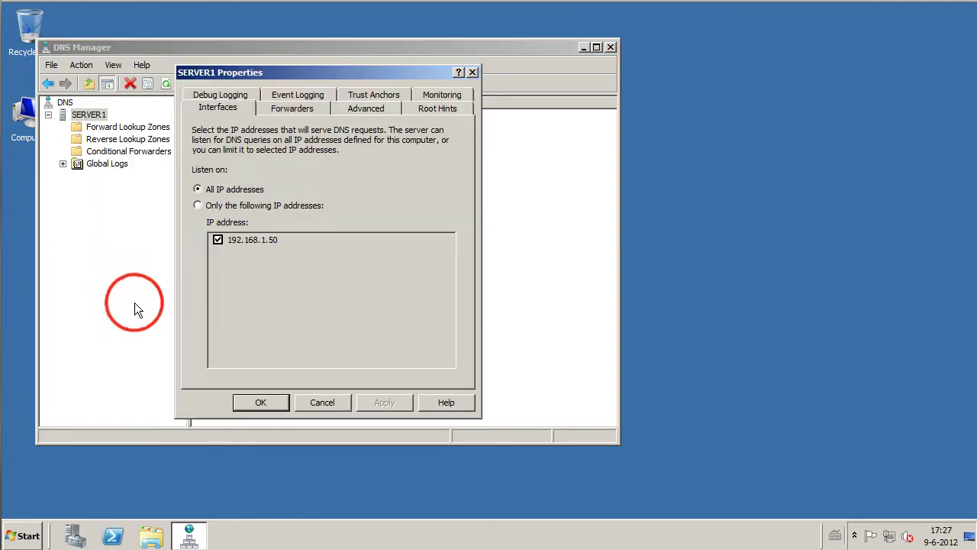
pyautogui.click(235, 113)
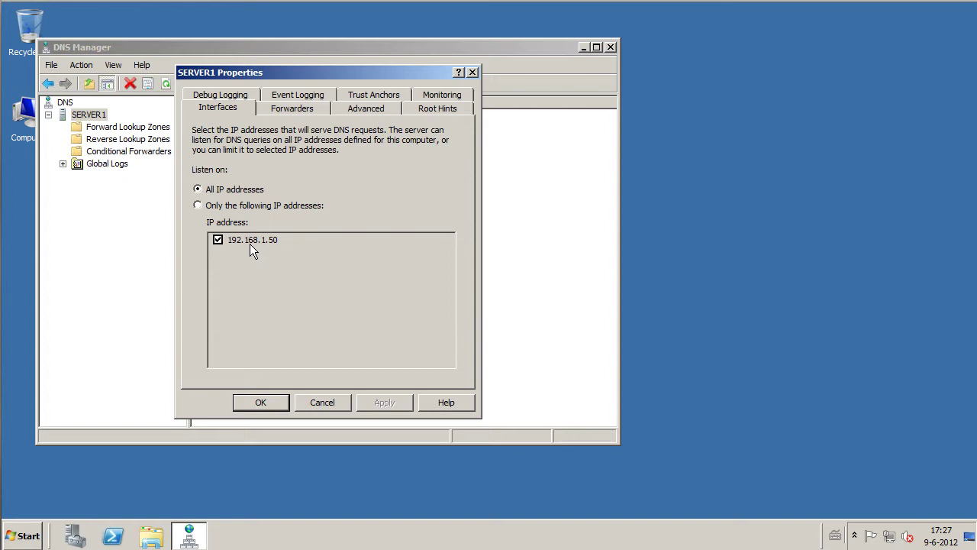
pyautogui.click(199, 204)
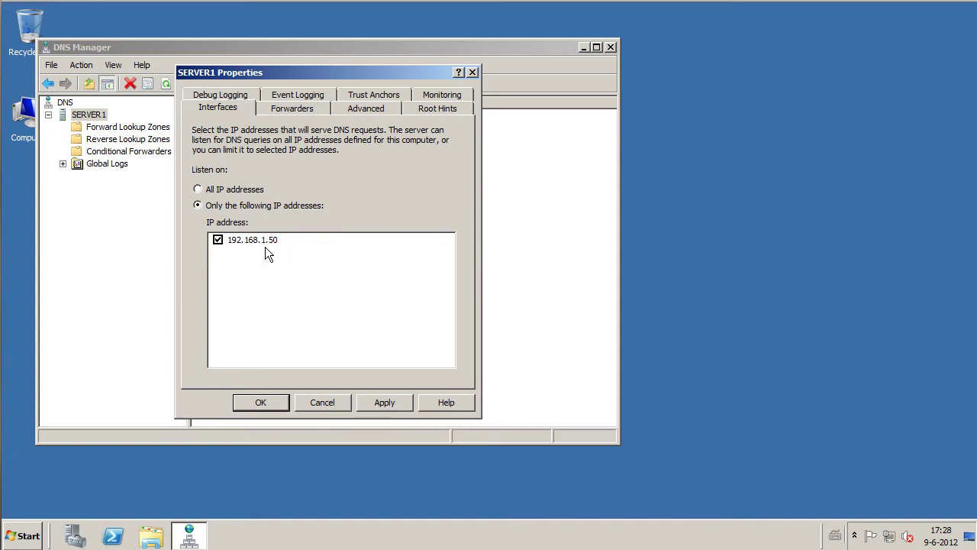
pyautogui.click(382, 399)
# Step: Add 192.168.1.20 as a forwarder for SERVER1, apply it and close the server properties
pyautogui.click(305, 109)
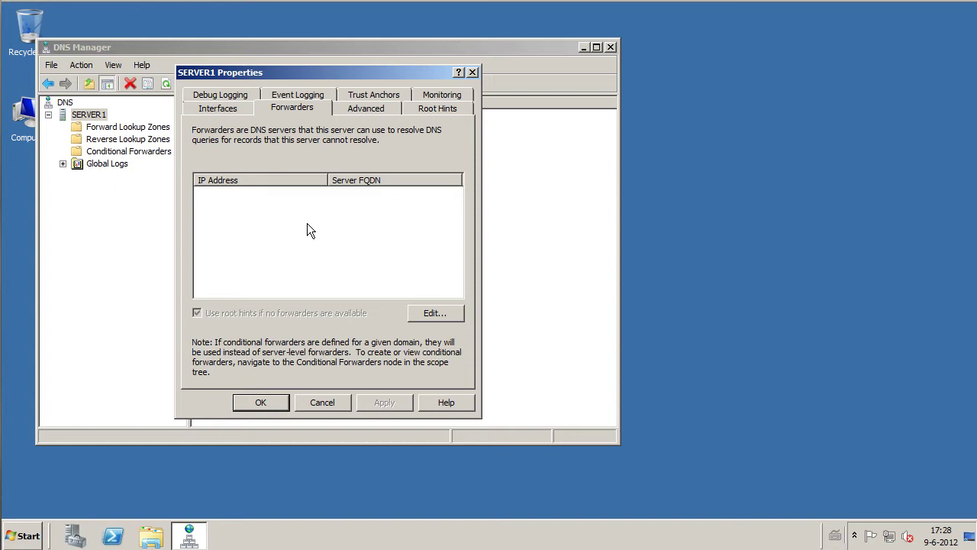
pyautogui.click(421, 312)
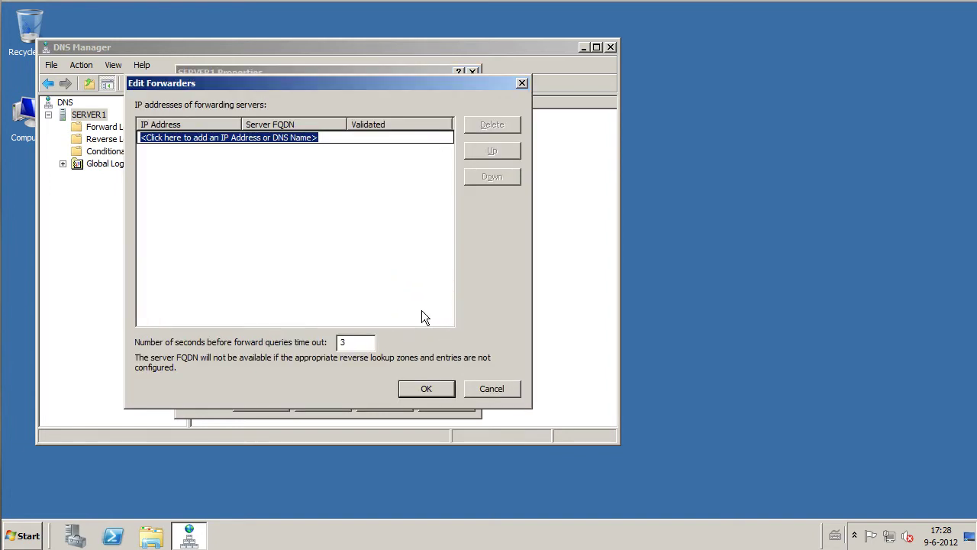
pyautogui.write('192.168')
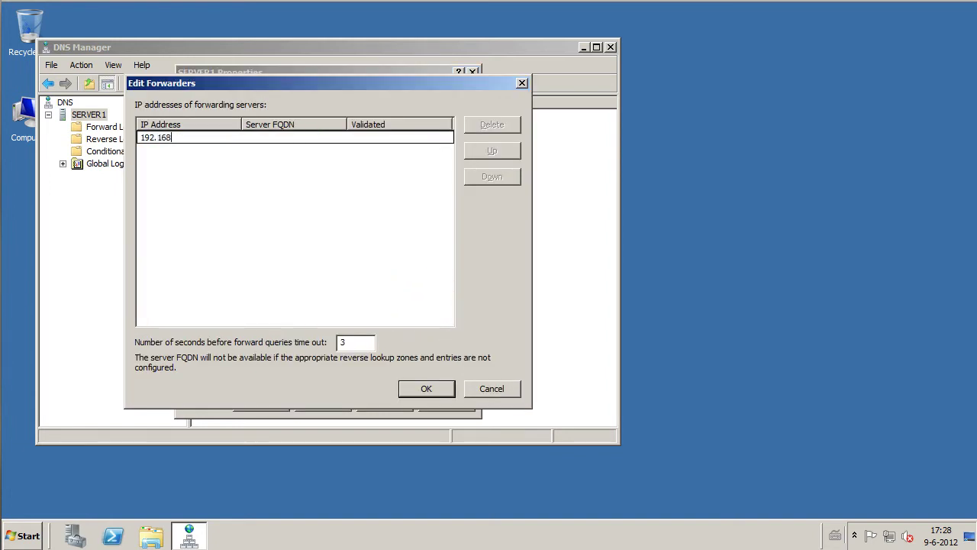
pyautogui.write('.1.20')
pyautogui.press('Tab')
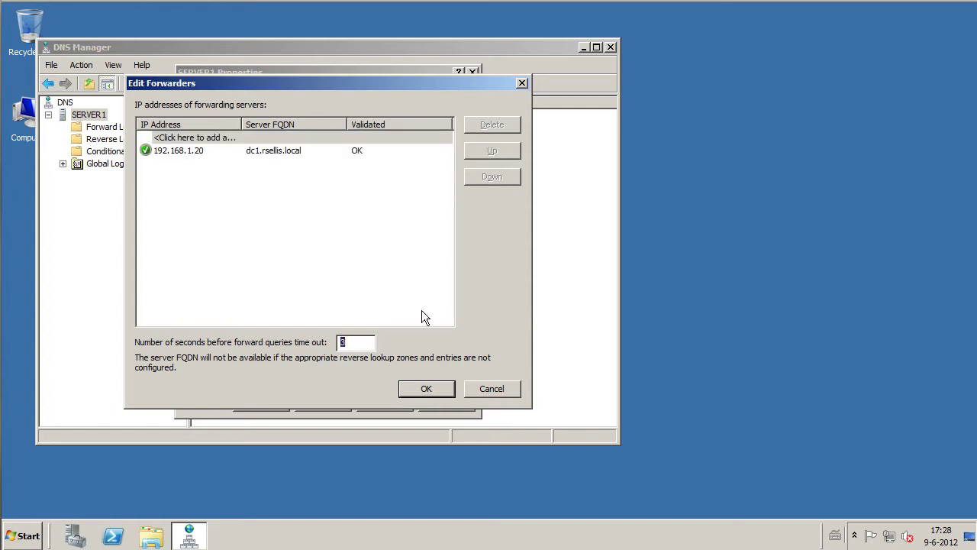
pyautogui.click(426, 389)
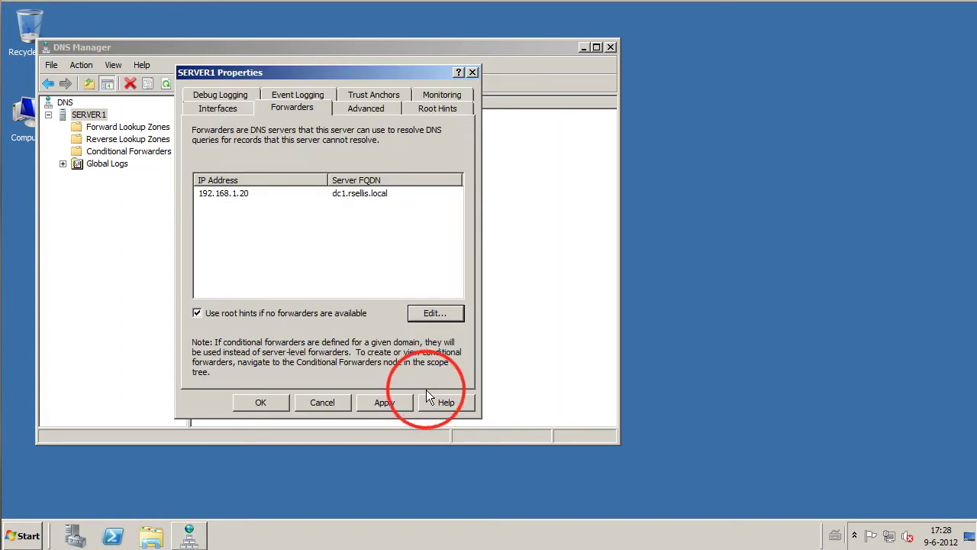
pyautogui.click(390, 402)
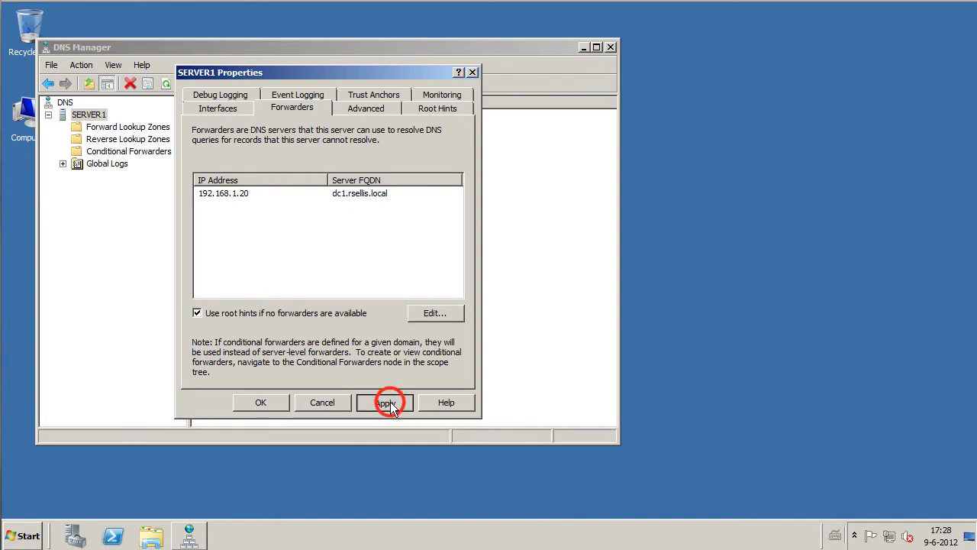
pyautogui.click(261, 402)
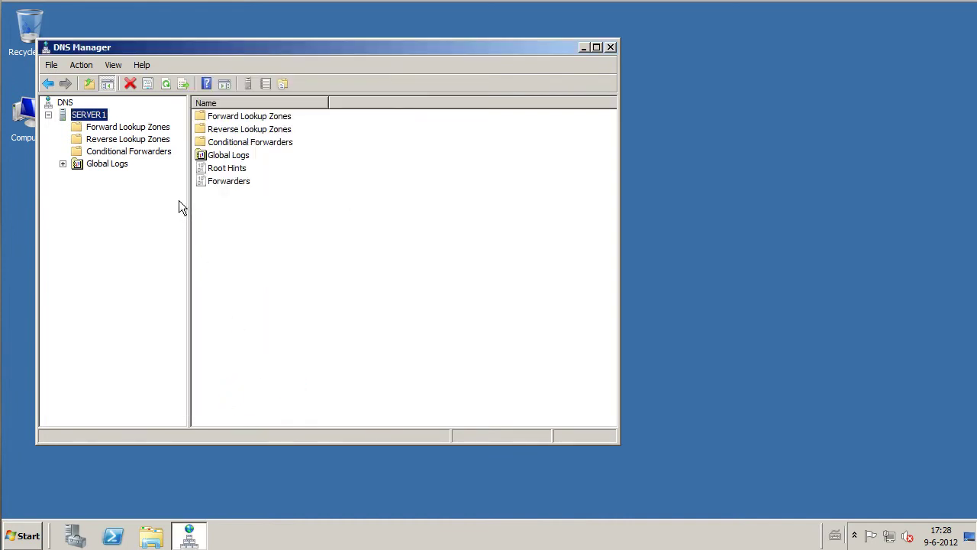
# Step: Create a primary forward lookup zone named mediatech.lan with the new zone file mediatech.lan.dns and dynamic updates not allowed
pyautogui.click(138, 128)
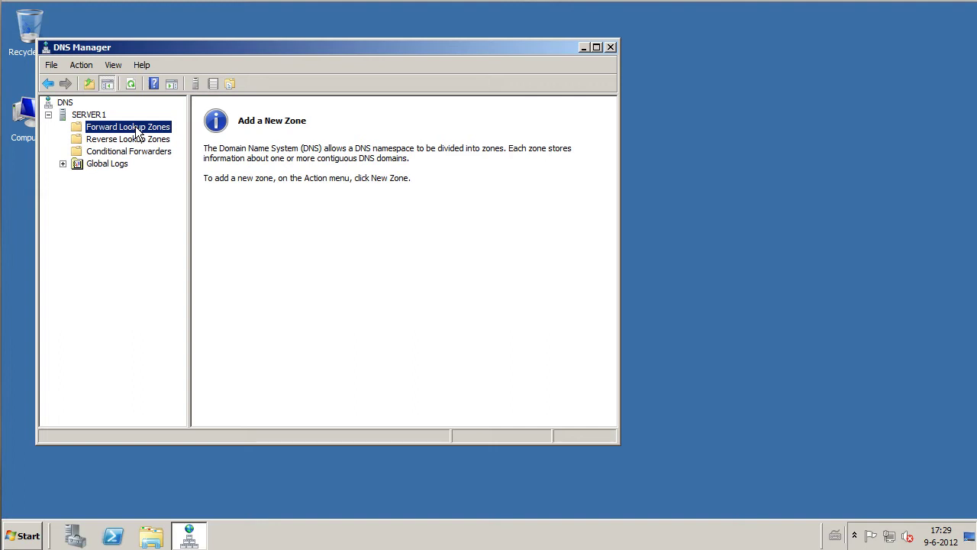
pyautogui.rightClick(136, 132)
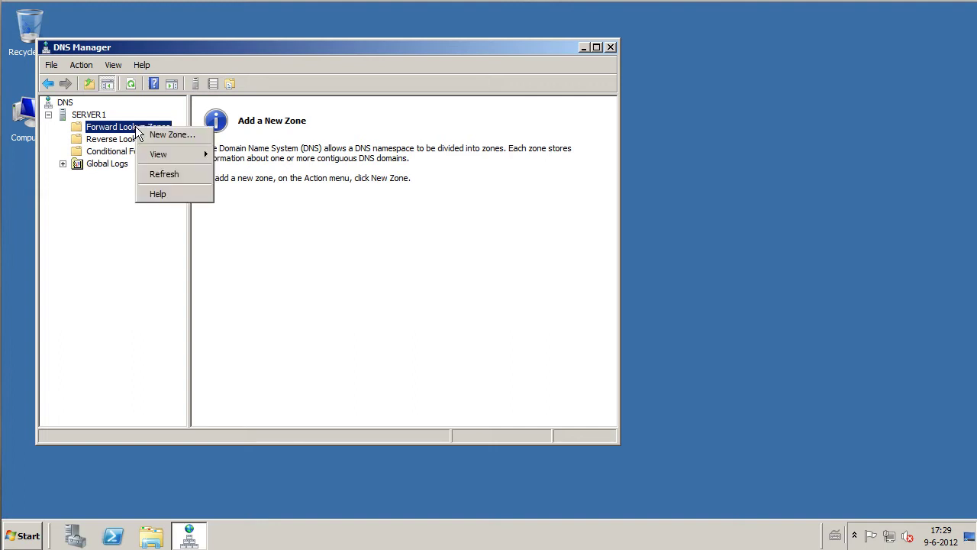
pyautogui.click(157, 133)
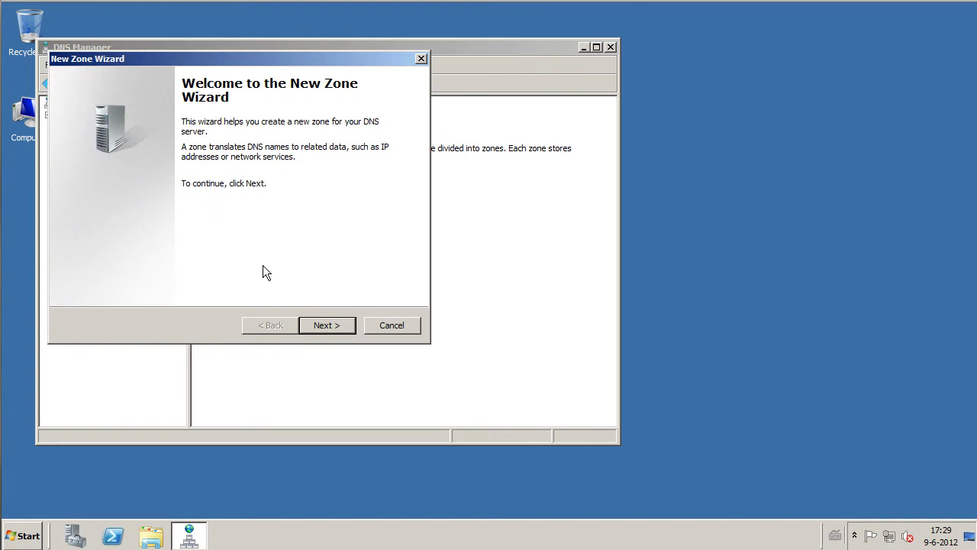
pyautogui.click(320, 324)
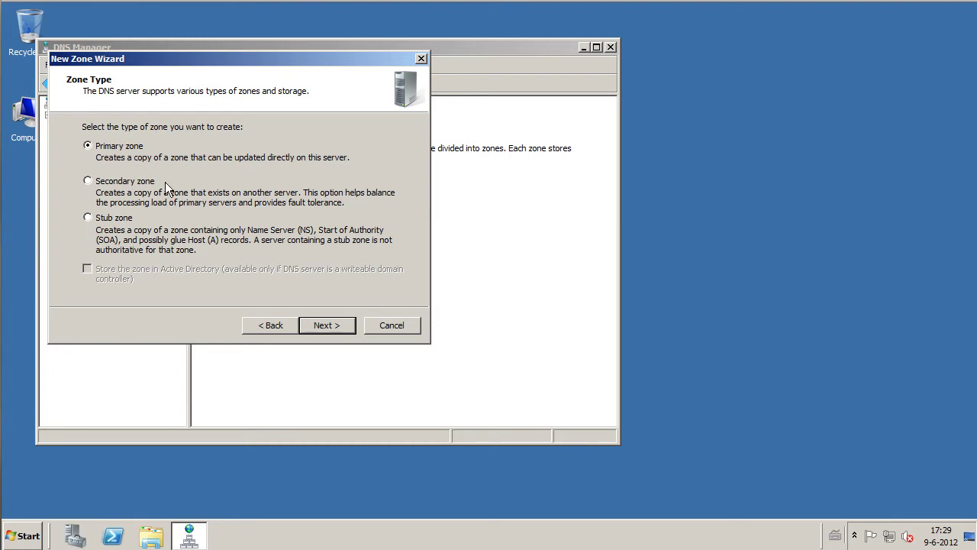
pyautogui.click(337, 329)
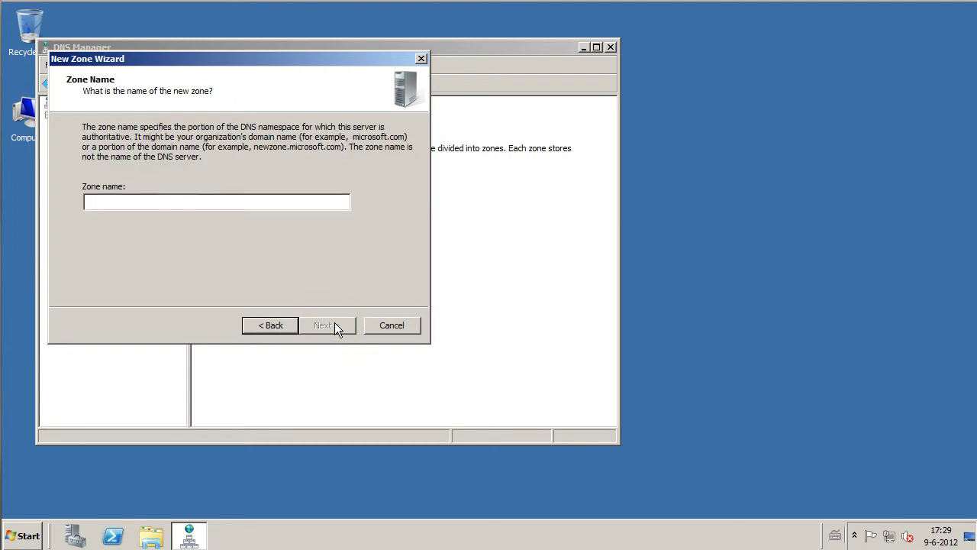
pyautogui.write('media')
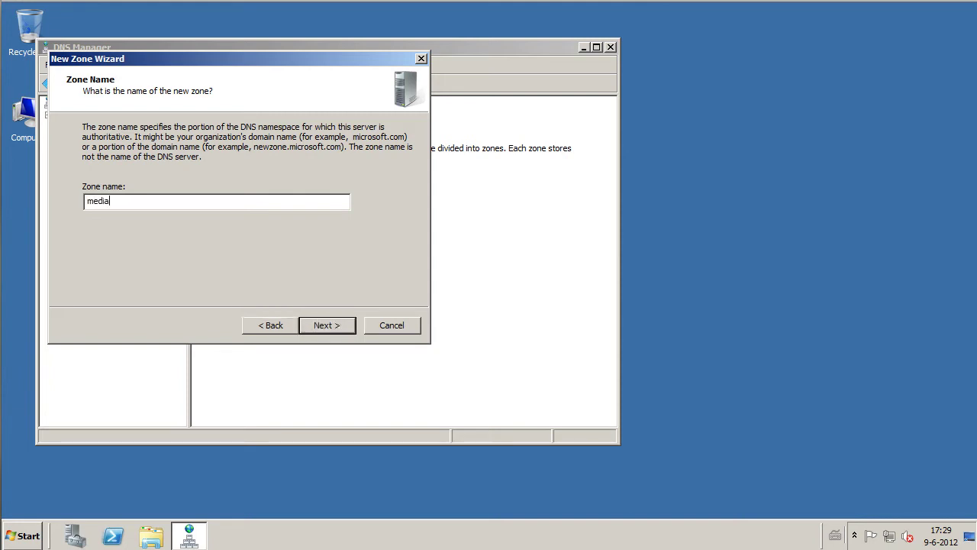
pyautogui.write('tech.lan')
pyautogui.click(337, 326)
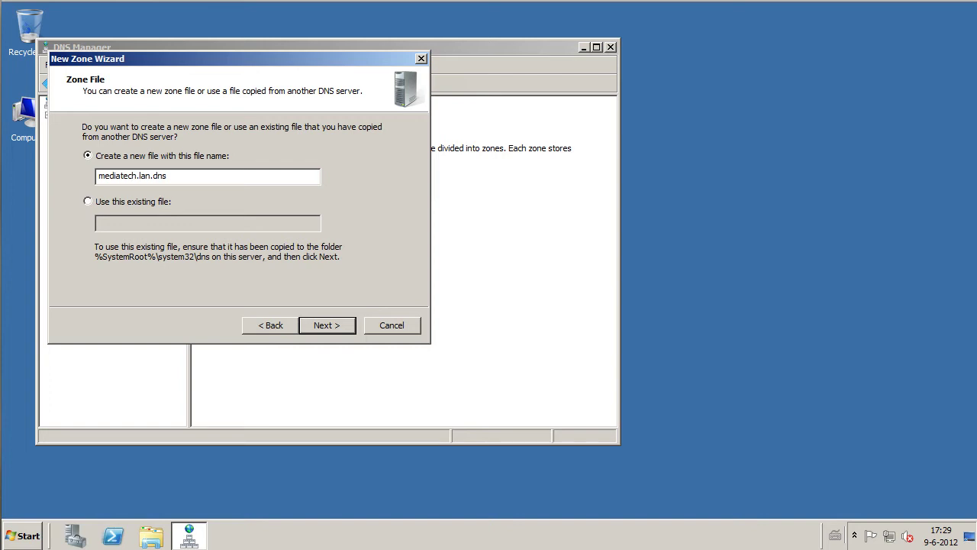
pyautogui.click(319, 328)
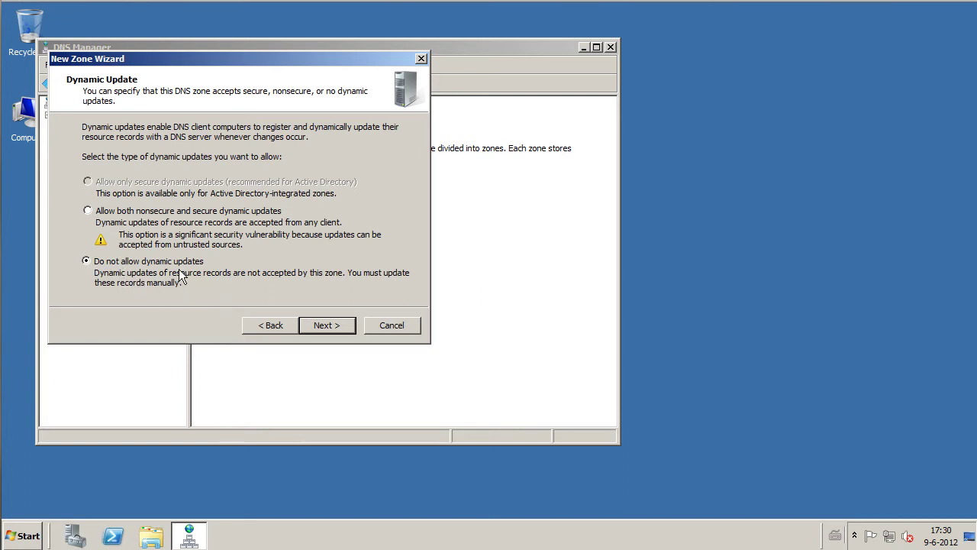
pyautogui.click(338, 326)
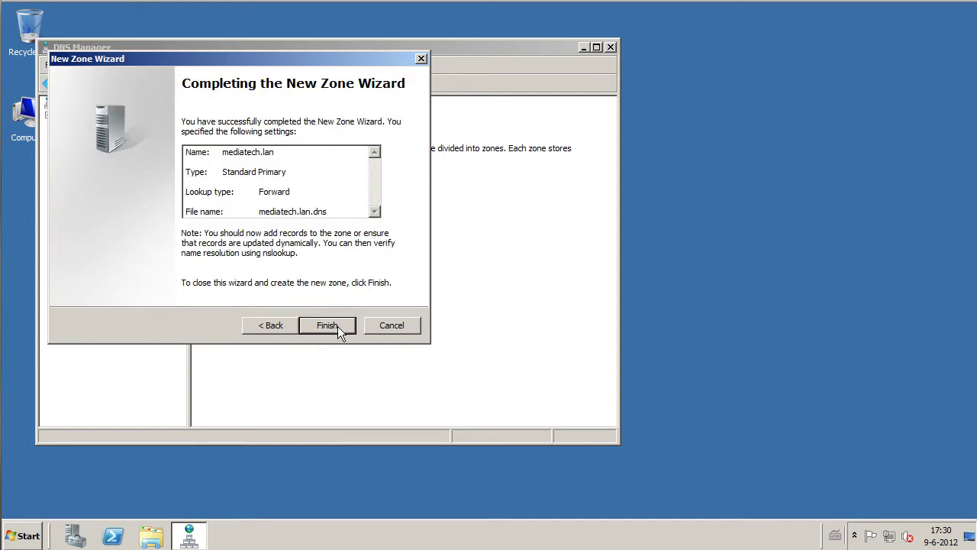
pyautogui.click(338, 326)
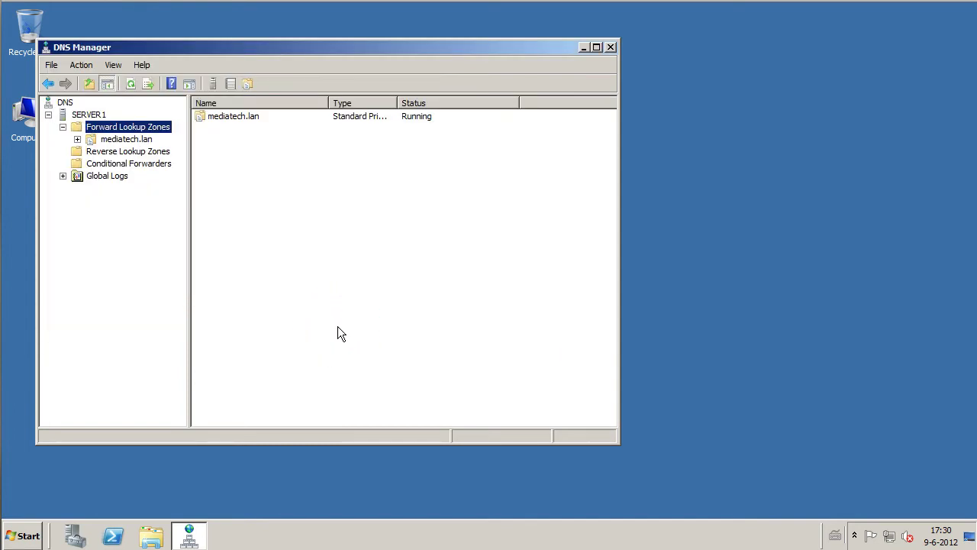
# Step: Examine the records in the mediatech.lan zone, including the server1 host record, and widen the Data column
pyautogui.click(77, 141)
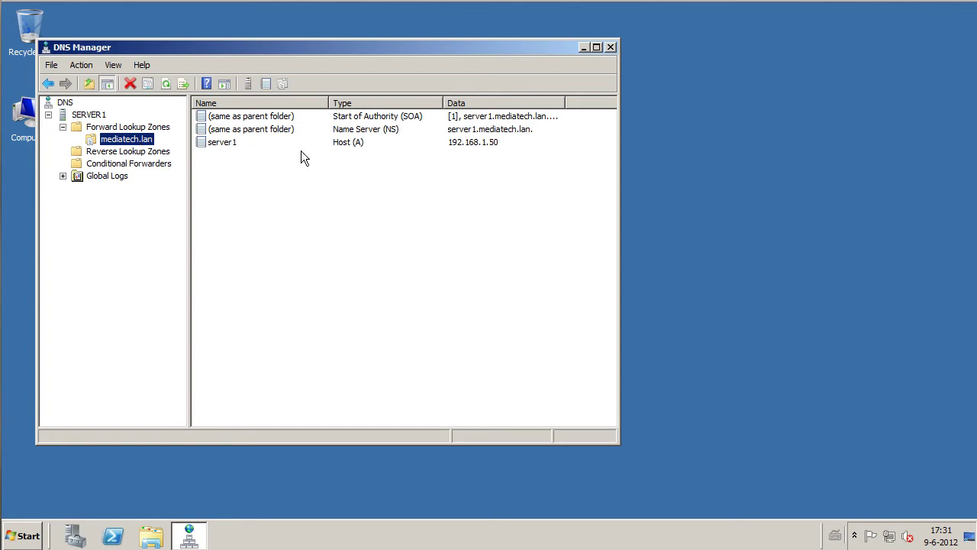
pyautogui.click(231, 144)
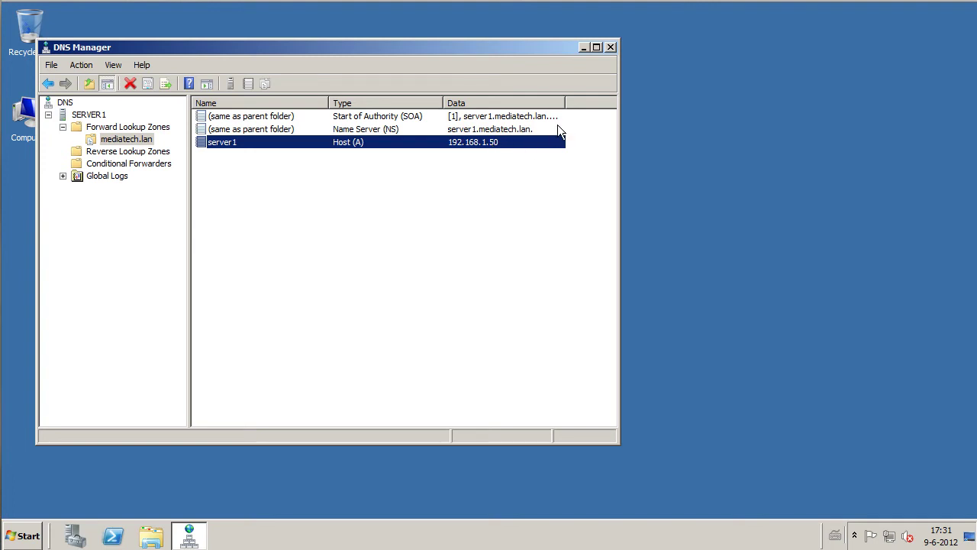
pyautogui.moveTo(562, 107); pyautogui.dragTo(588, 104)
# Step: Open the computer's advanced system settings and check the full computer name
pyautogui.click(23, 536)
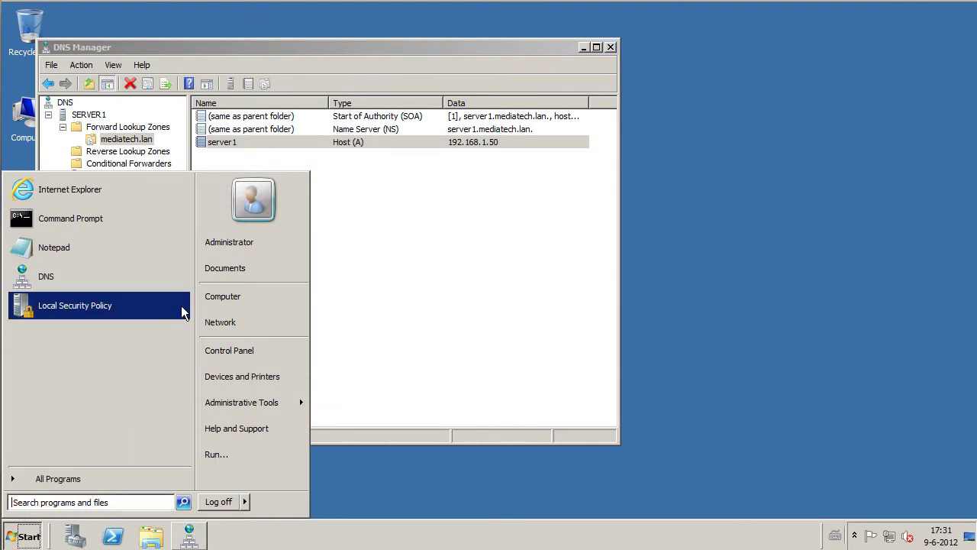
pyautogui.rightClick(208, 301)
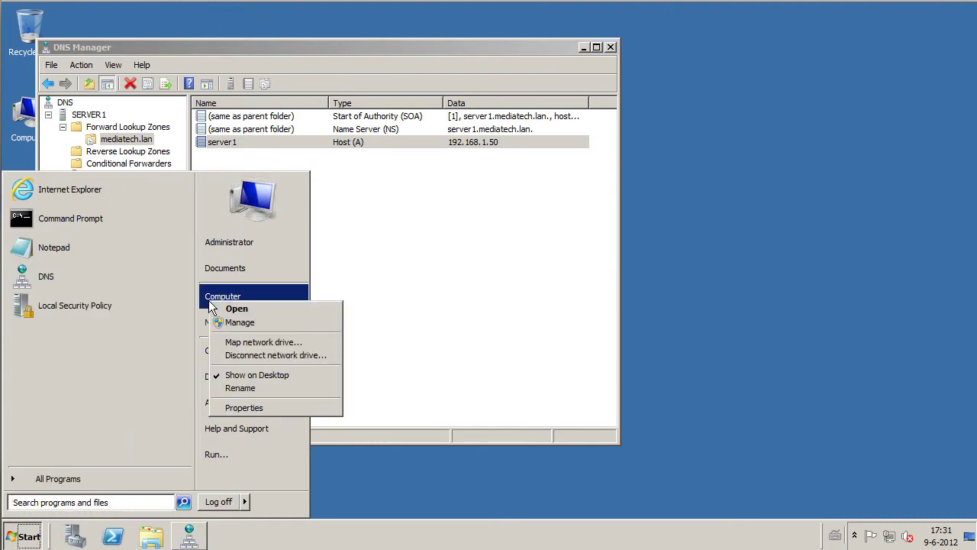
pyautogui.click(222, 407)
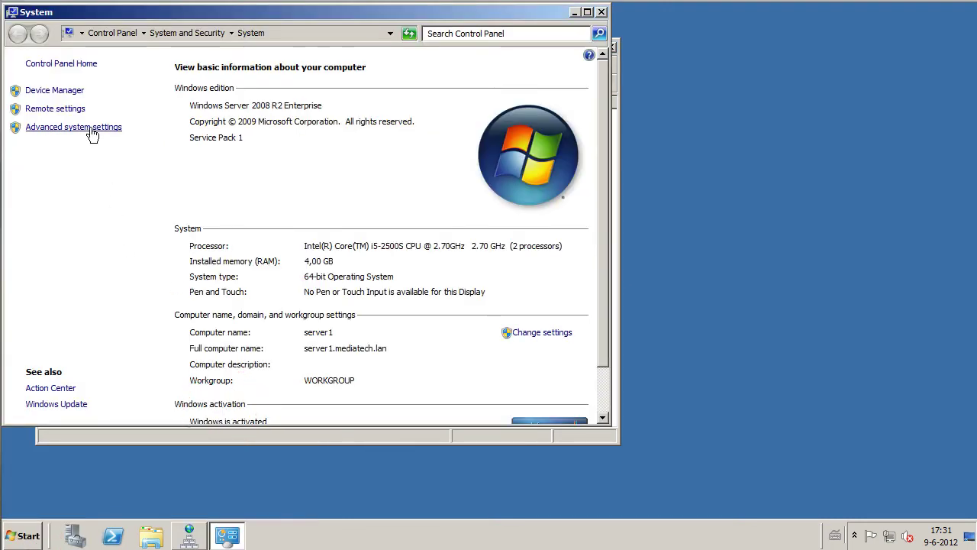
pyautogui.click(92, 128)
pyautogui.click(116, 116)
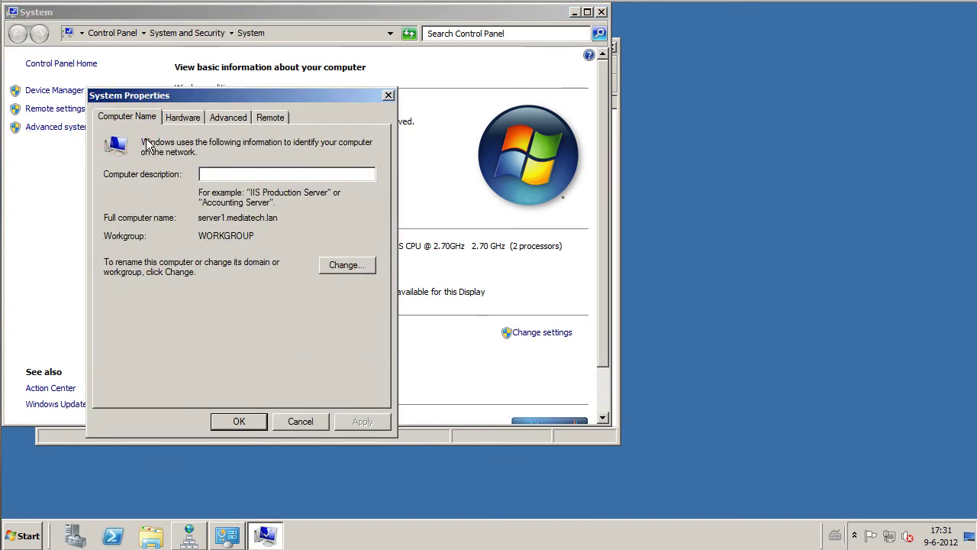
# Step: Check the domain suffix in the full computer name, then cancel the system properties and close the System window
pyautogui.moveTo(299, 216); pyautogui.dragTo(227, 217)
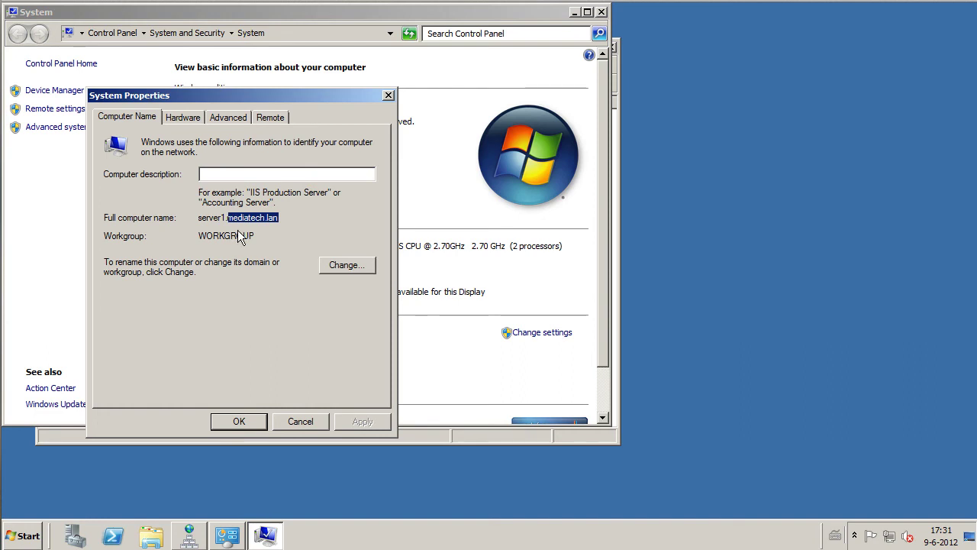
pyautogui.click(296, 422)
pyautogui.click(603, 13)
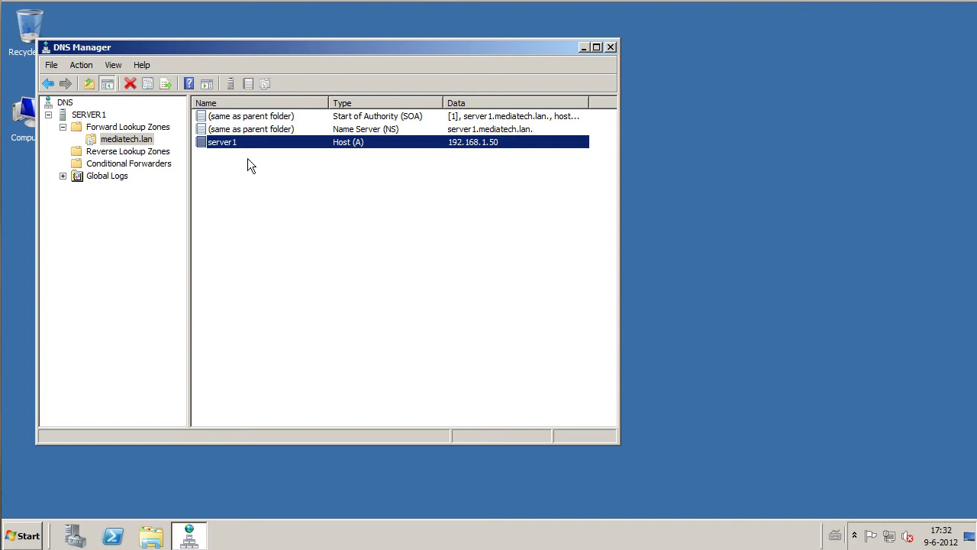
# Step: Start a new primary IPv4 reverse lookup zone on SERVER1 with the network ID 192.168.1
pyautogui.click(148, 141)
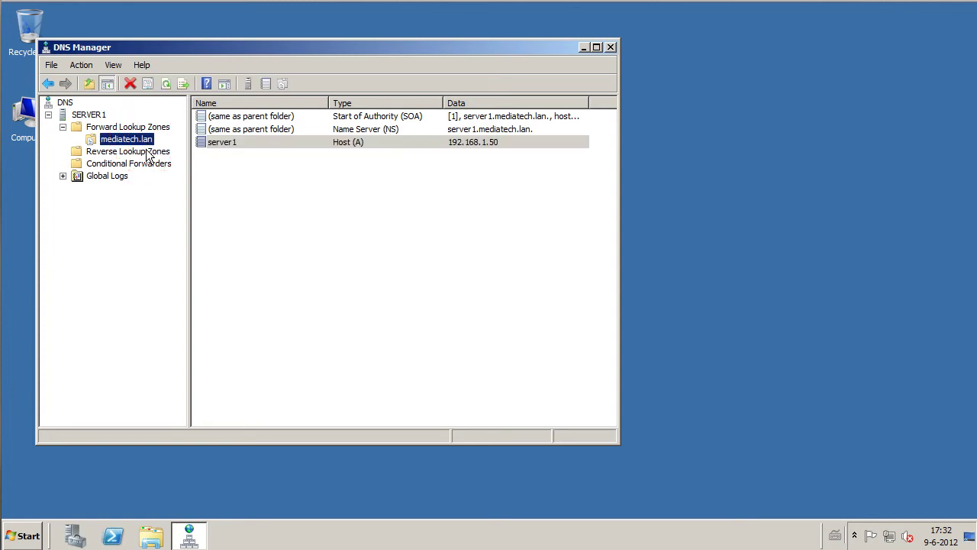
pyautogui.click(148, 152)
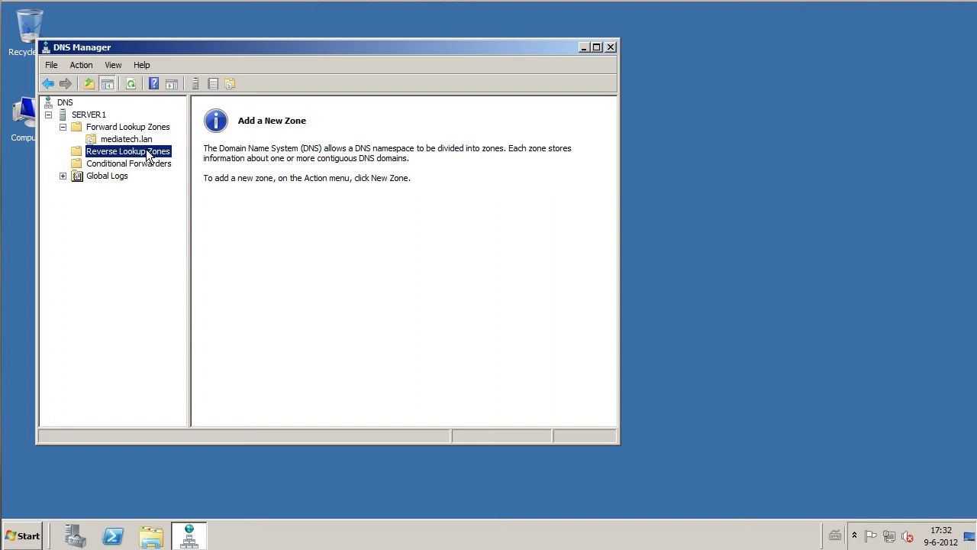
pyautogui.rightClick(149, 156)
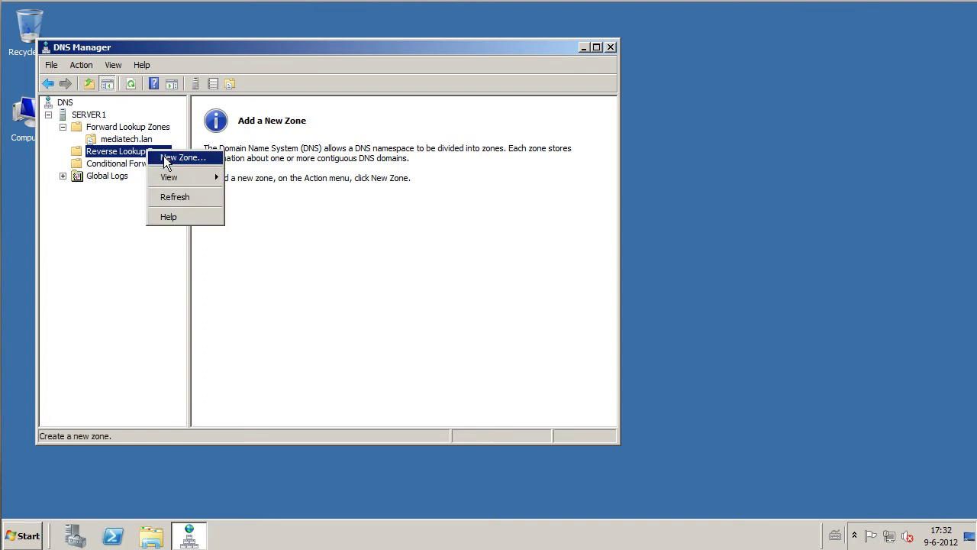
pyautogui.click(167, 158)
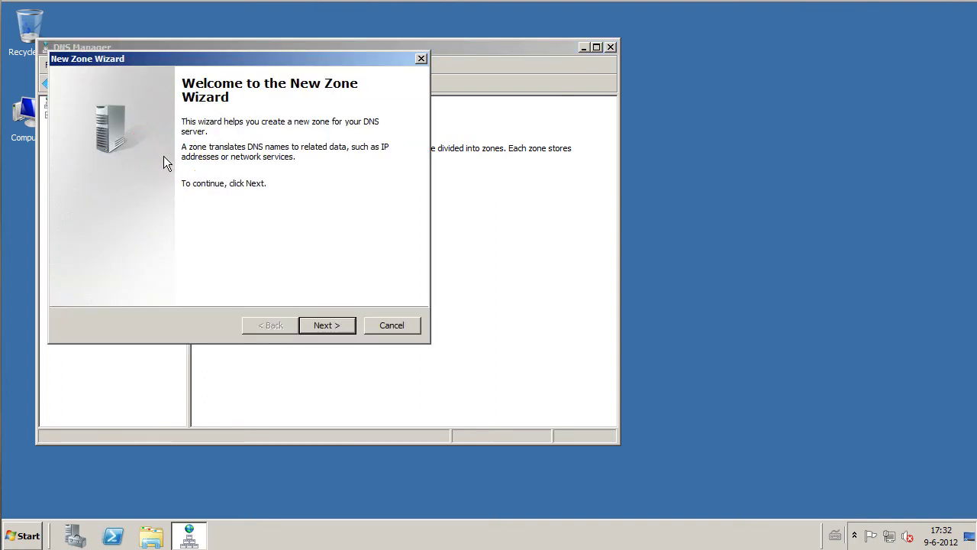
pyautogui.click(326, 325)
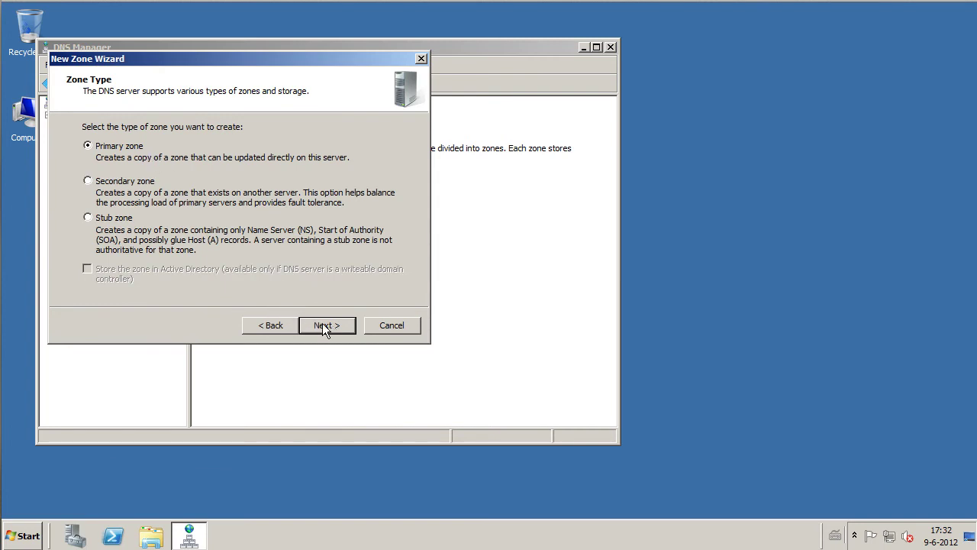
pyautogui.click(322, 326)
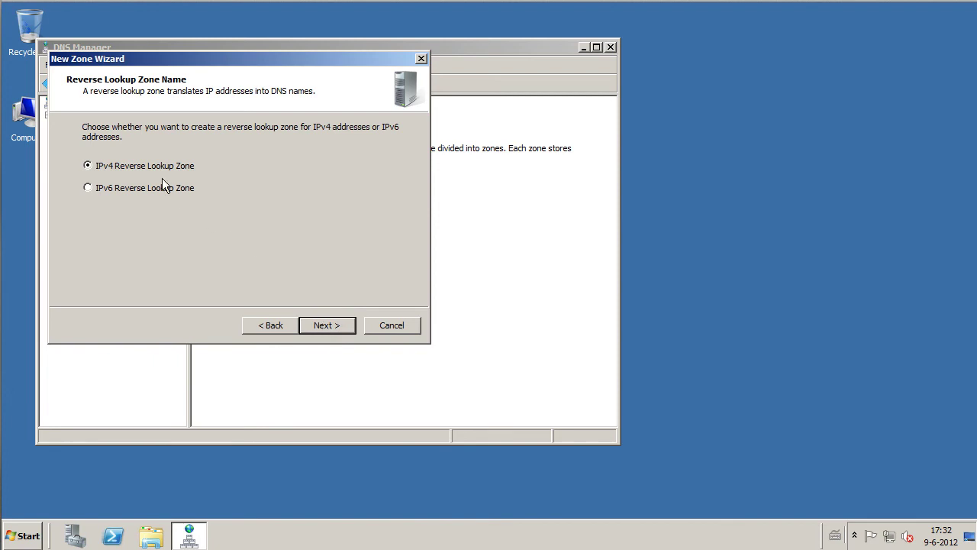
pyautogui.click(318, 325)
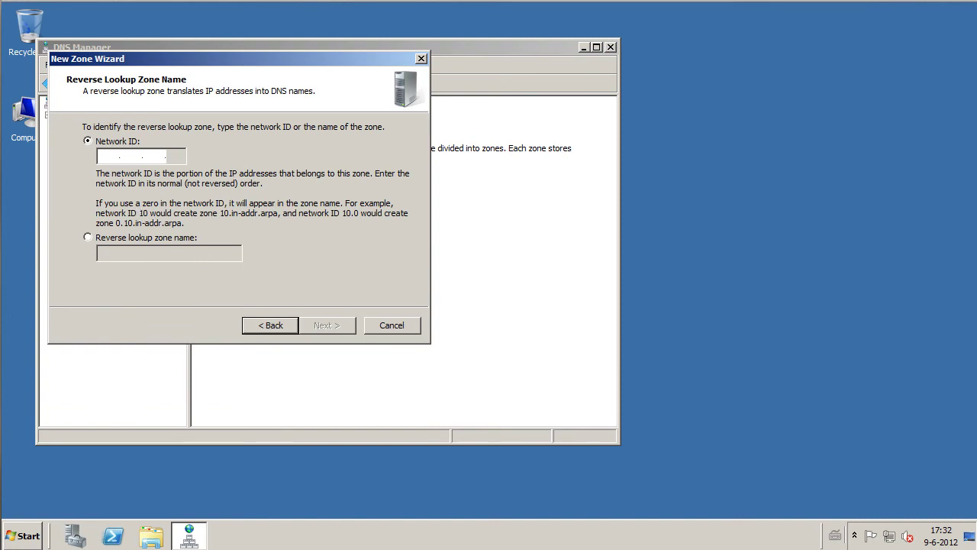
pyautogui.click(111, 157)
pyautogui.write('192.')
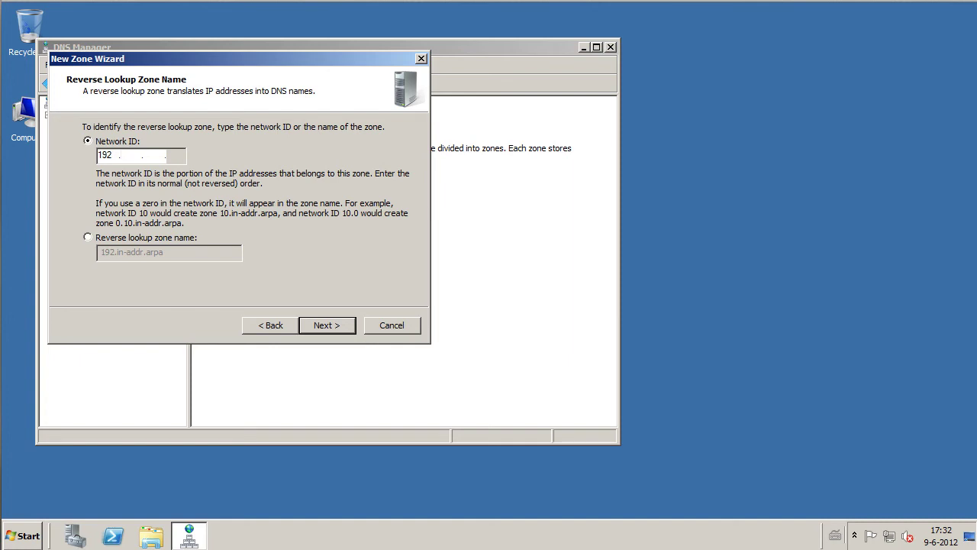
pyautogui.write('168.1')
pyautogui.click(328, 326)
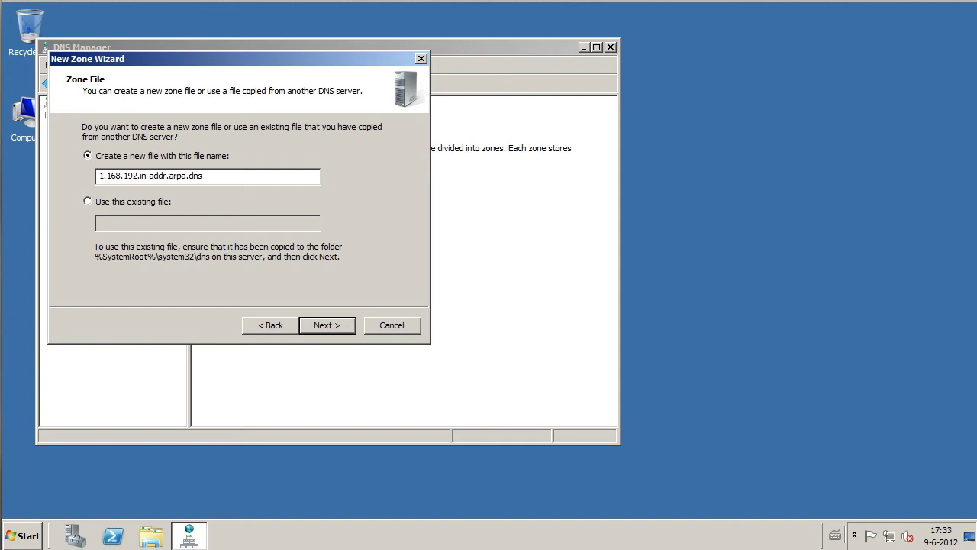
# Step: Finish the reverse zone with the new zone file 1.168.192.in-addr.arpa.dns and dynamic updates not allowed
pyautogui.doubleClick(247, 175)
pyautogui.click(269, 180)
pyautogui.click(329, 327)
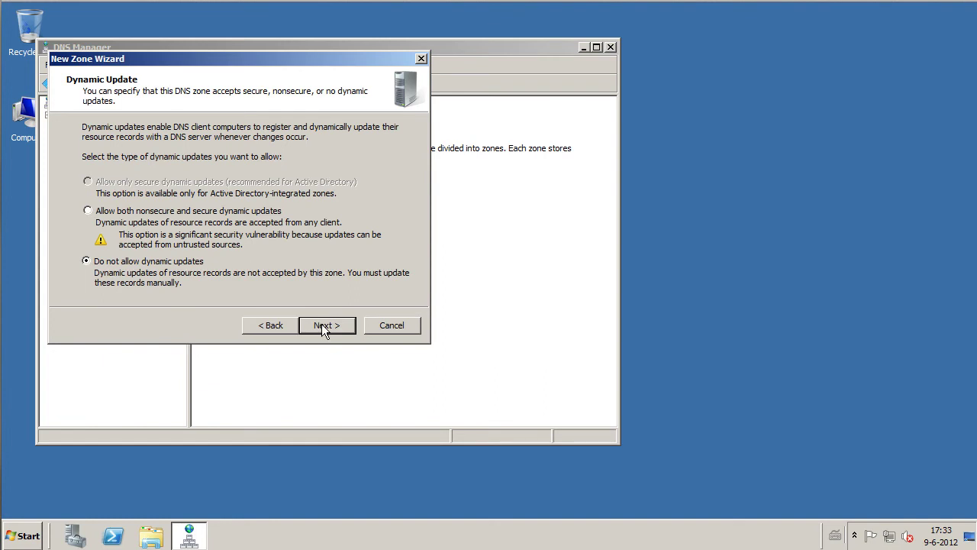
pyautogui.click(324, 326)
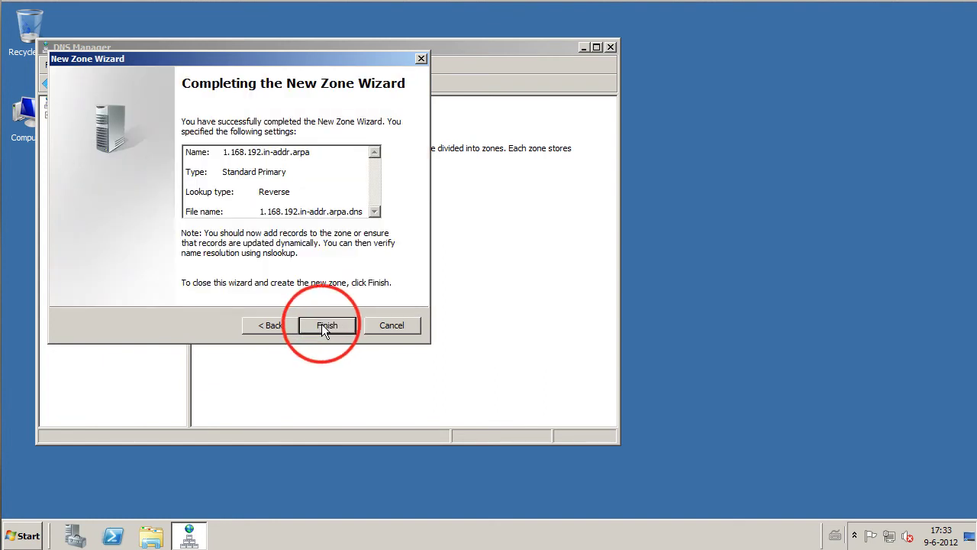
pyautogui.click(324, 326)
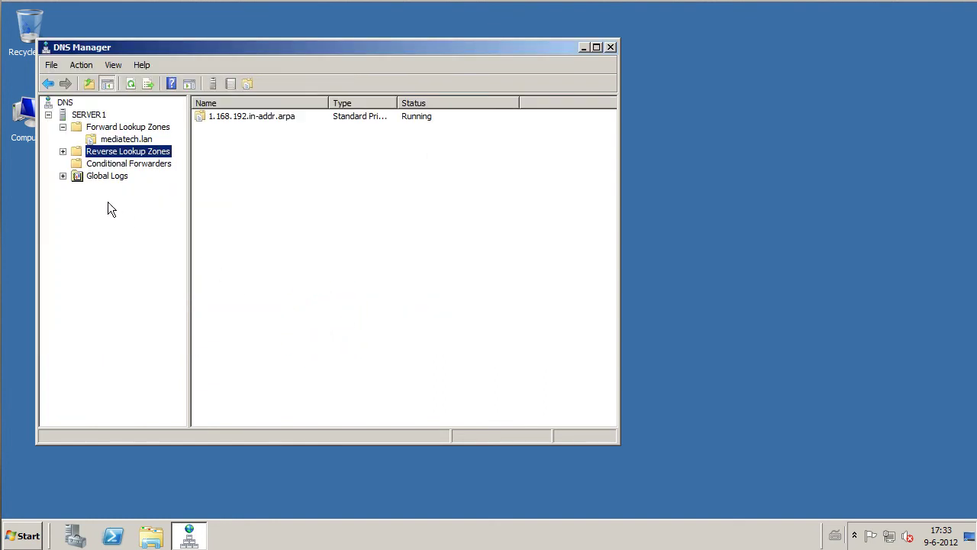
# Step: Compare the records in the 1.168.192.in-addr.arpa zone with those in the mediatech.lan zone
pyautogui.click(63, 152)
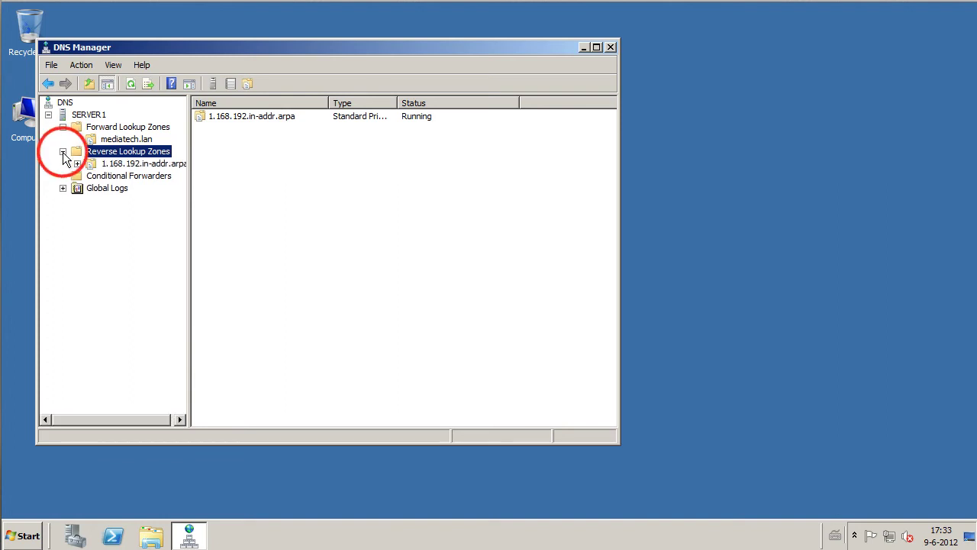
pyautogui.click(105, 165)
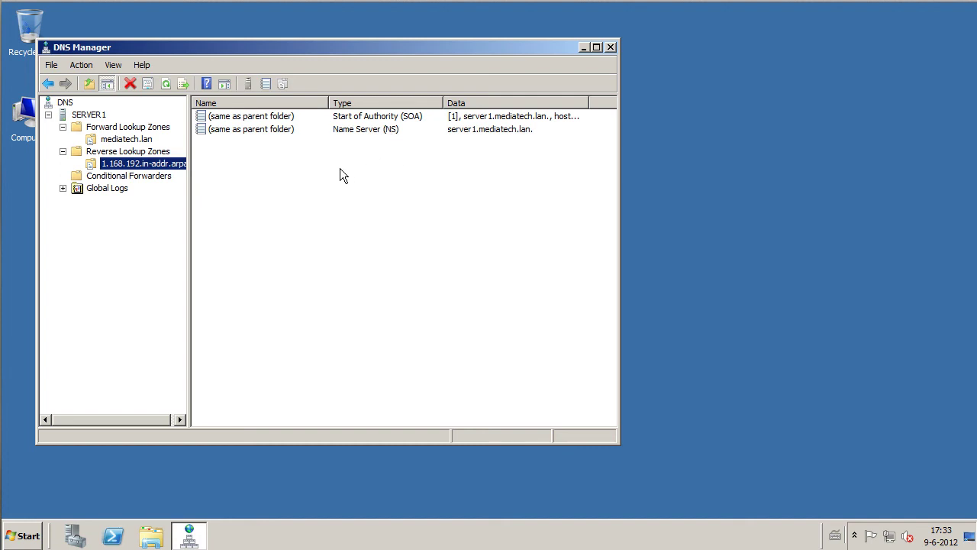
pyautogui.click(147, 135)
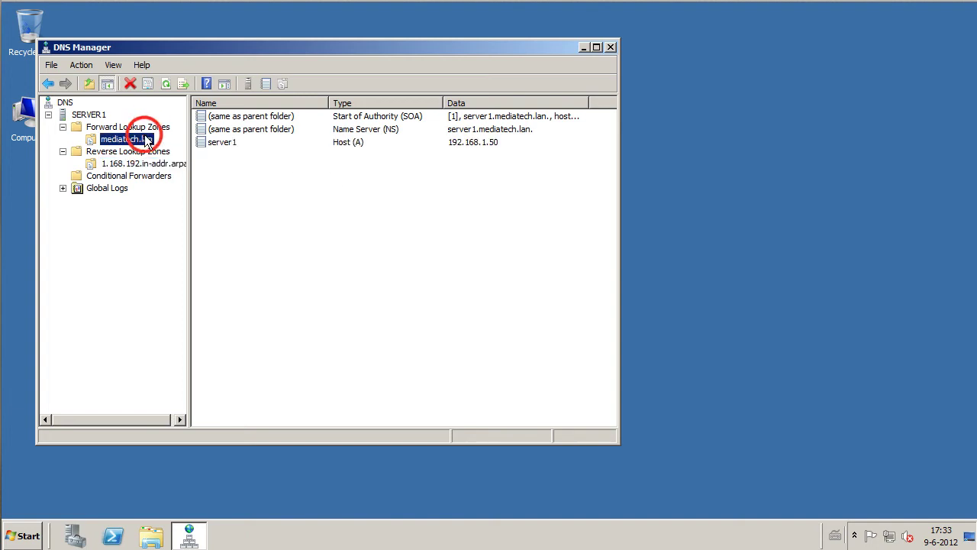
# Step: Start a new pointer (PTR) record in the 1.168.192.in-addr.arpa zone for 192.168.1.50 with host name server1.mediatech.lan
pyautogui.click(119, 164)
pyautogui.rightClick(282, 175)
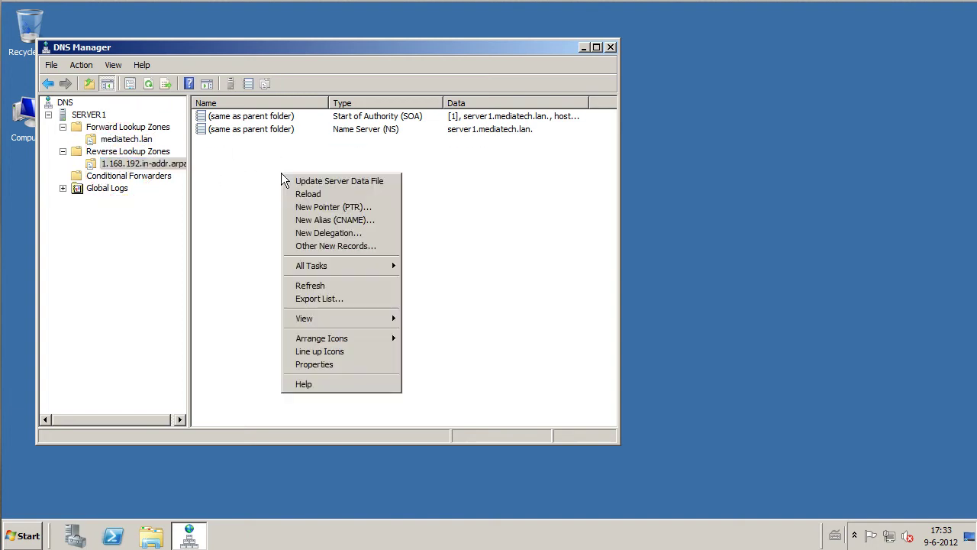
pyautogui.click(304, 207)
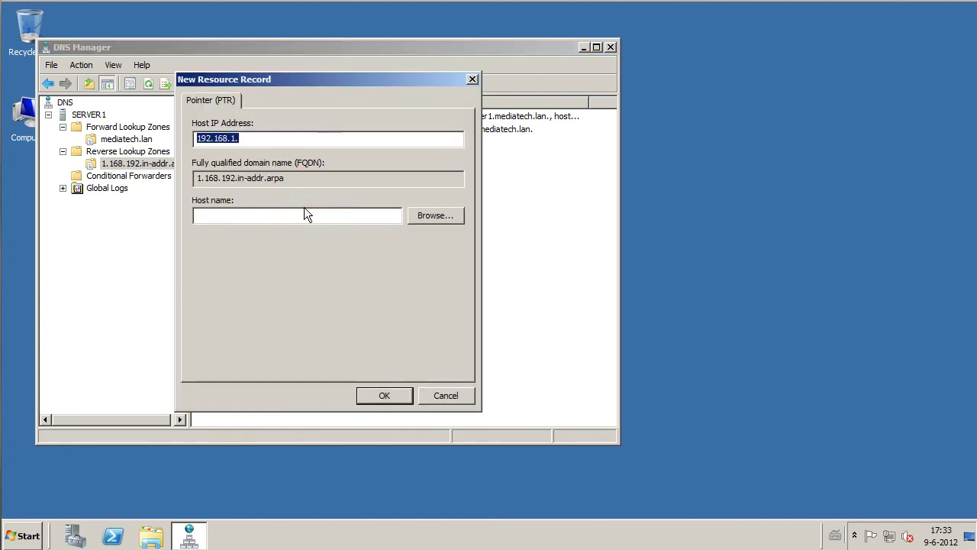
pyautogui.click(273, 138)
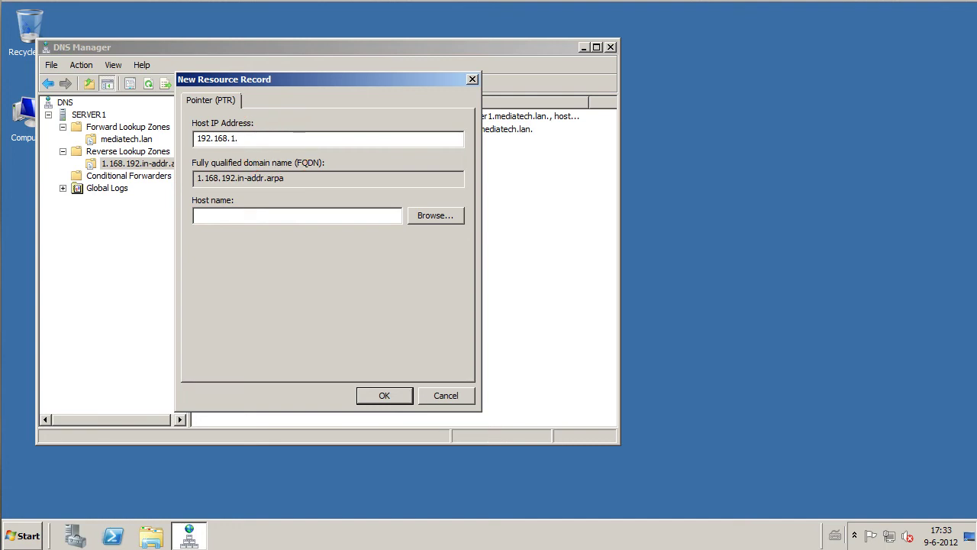
pyautogui.write('50')
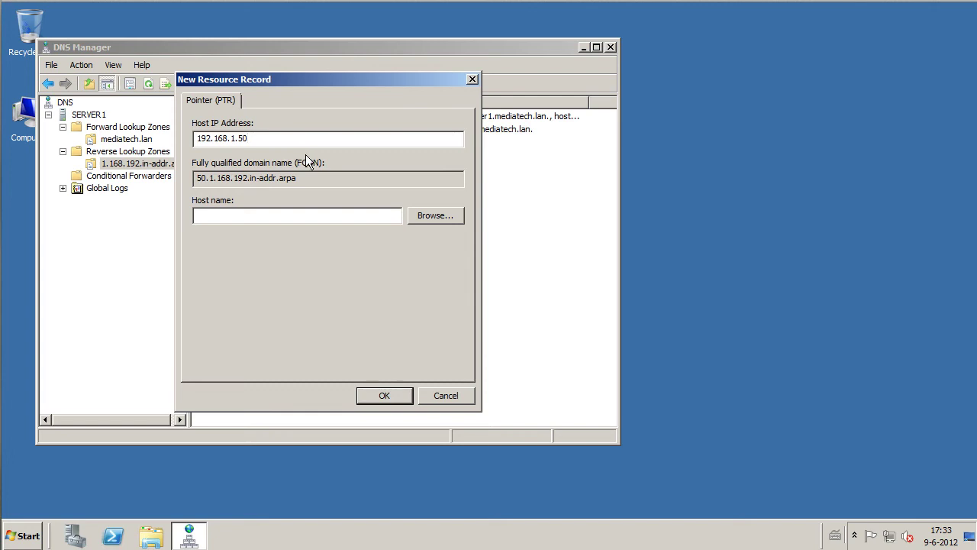
pyautogui.click(365, 216)
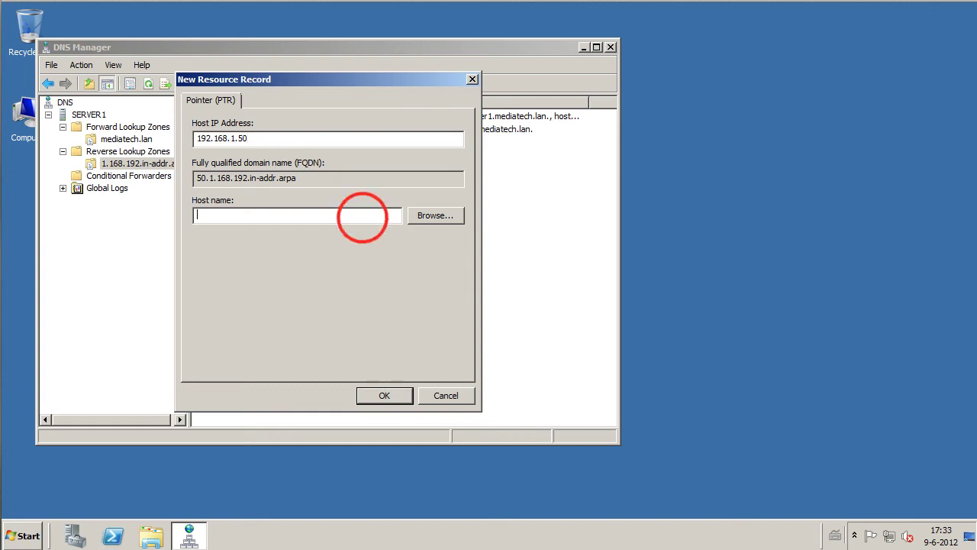
pyautogui.write('server')
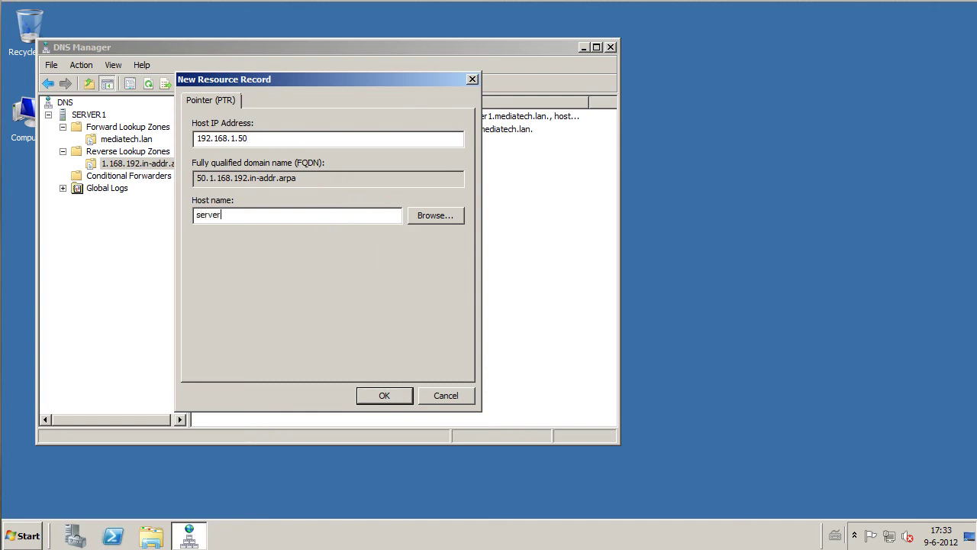
pyautogui.write('1.mediatech.lan')
# Step: Choose the existing server1 host record from the mediatech.lan forward zone as the pointer's host name and create the record
pyautogui.click(424, 216)
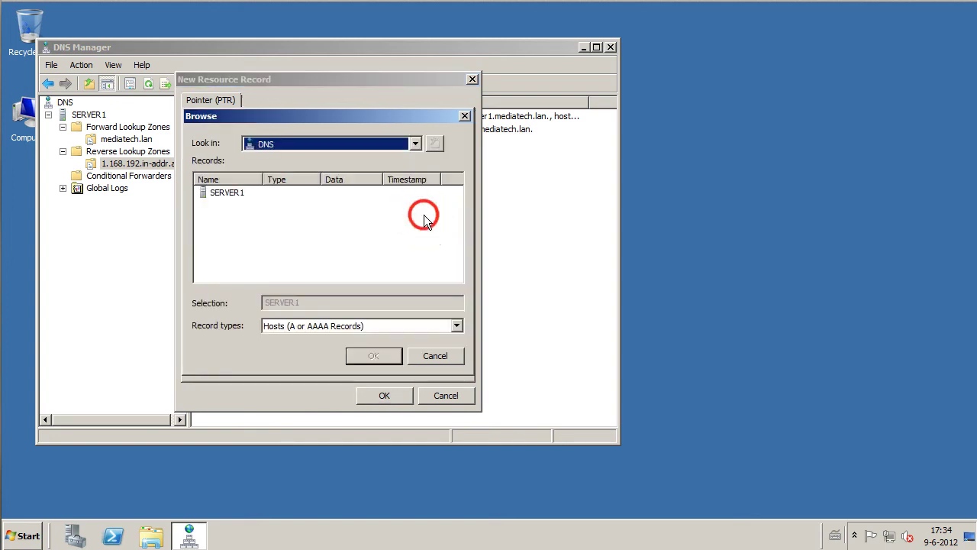
pyautogui.doubleClick(218, 193)
pyautogui.doubleClick(226, 194)
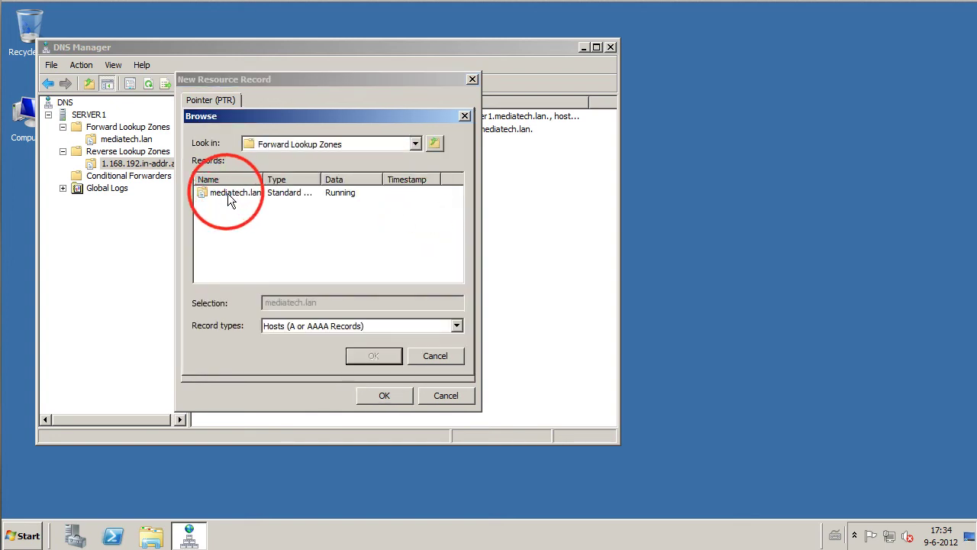
pyautogui.doubleClick(227, 193)
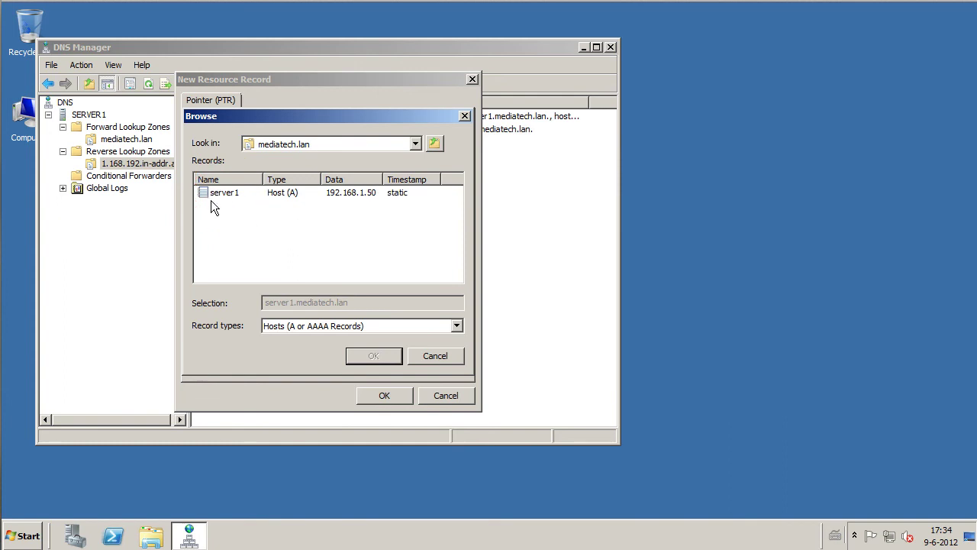
pyautogui.doubleClick(212, 193)
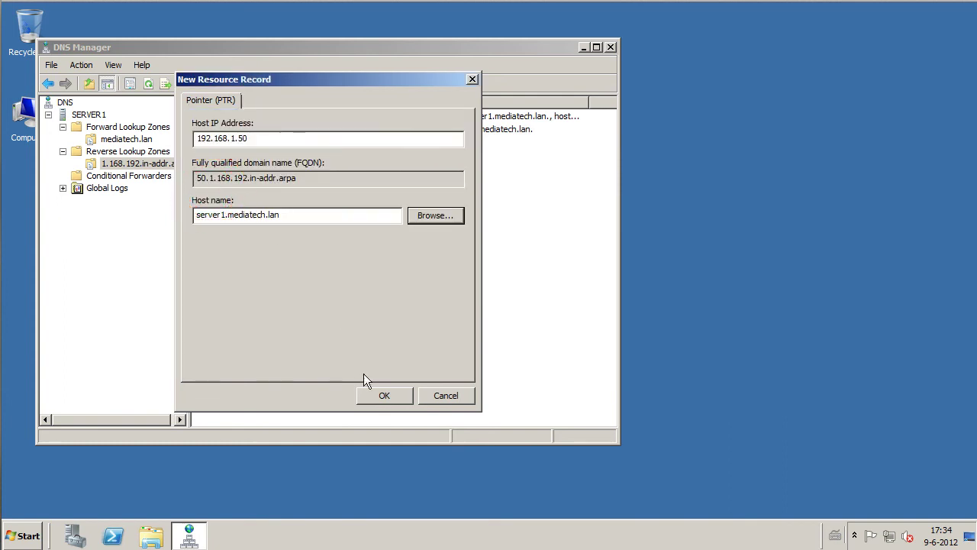
pyautogui.click(383, 397)
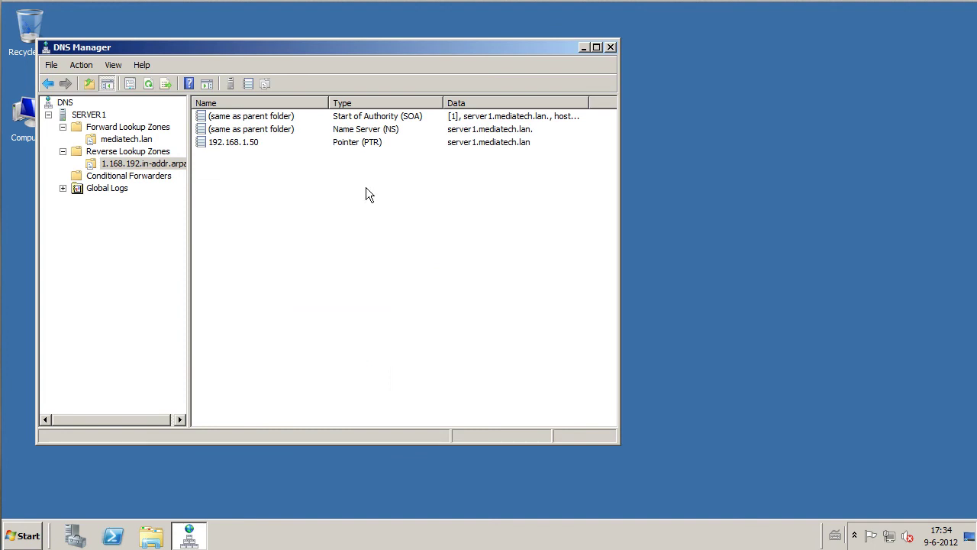
# Step: Enable updating of the associated pointer (PTR) record for the server1 host record in mediatech.lan and apply it
pyautogui.click(135, 140)
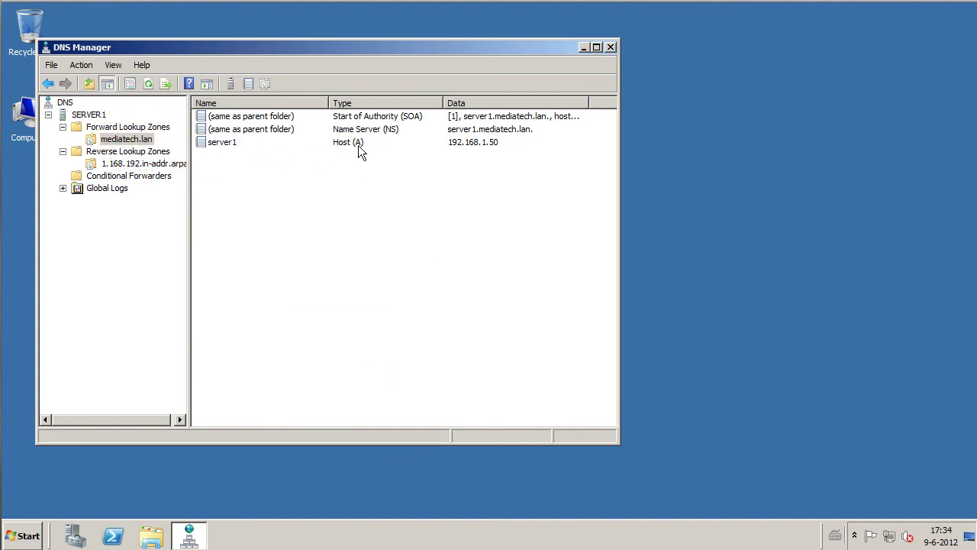
pyautogui.doubleClick(214, 143)
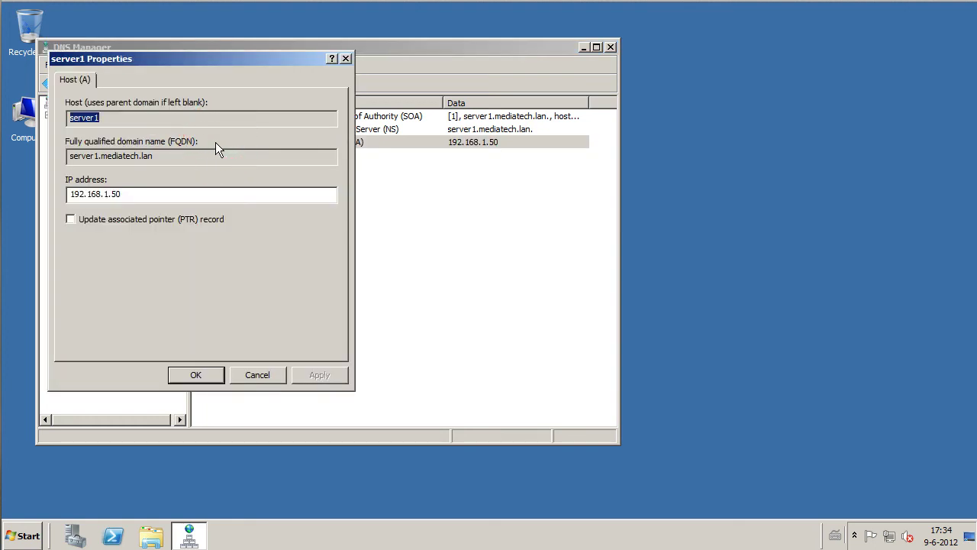
pyautogui.click(69, 219)
pyautogui.click(319, 375)
pyautogui.click(197, 374)
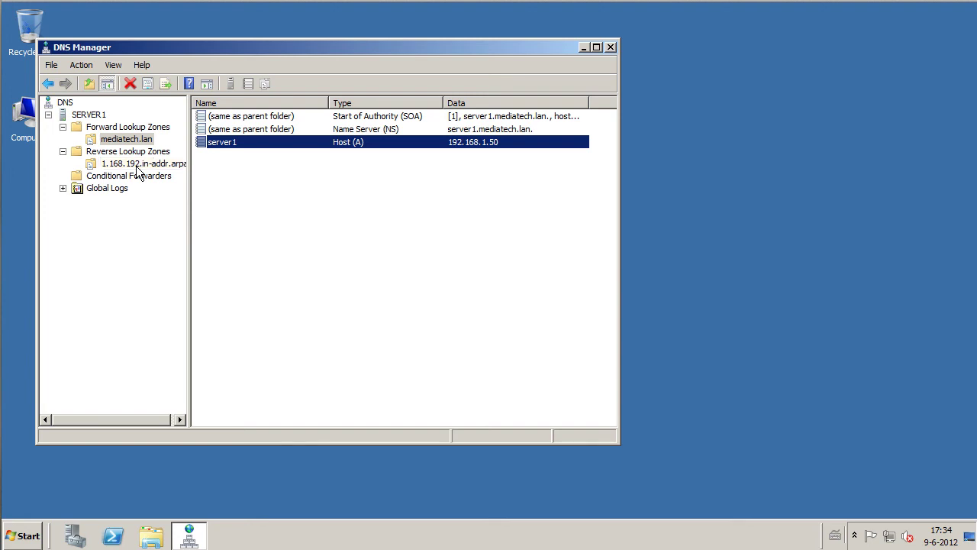
# Step: Exit DNS Manager and open the Network and Sharing Center
pyautogui.click(52, 65)
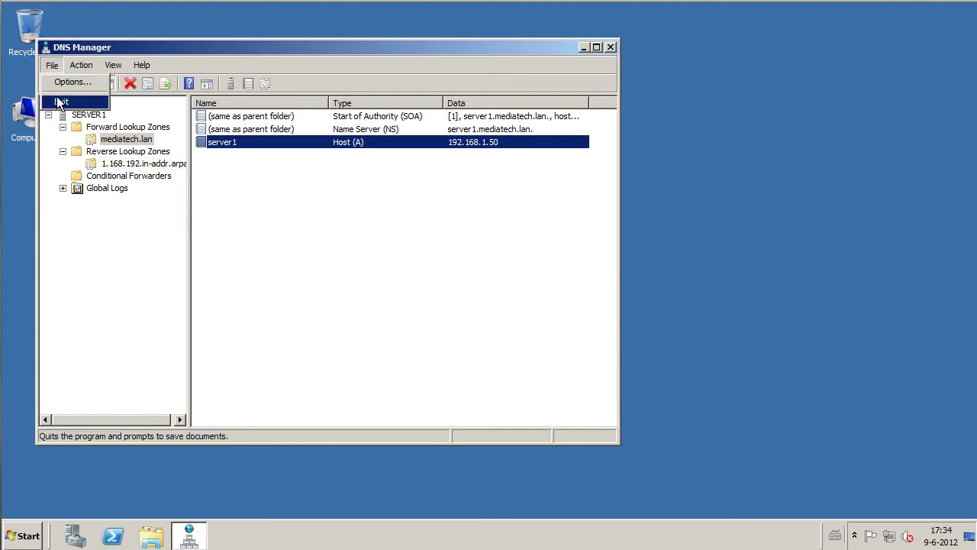
pyautogui.click(59, 104)
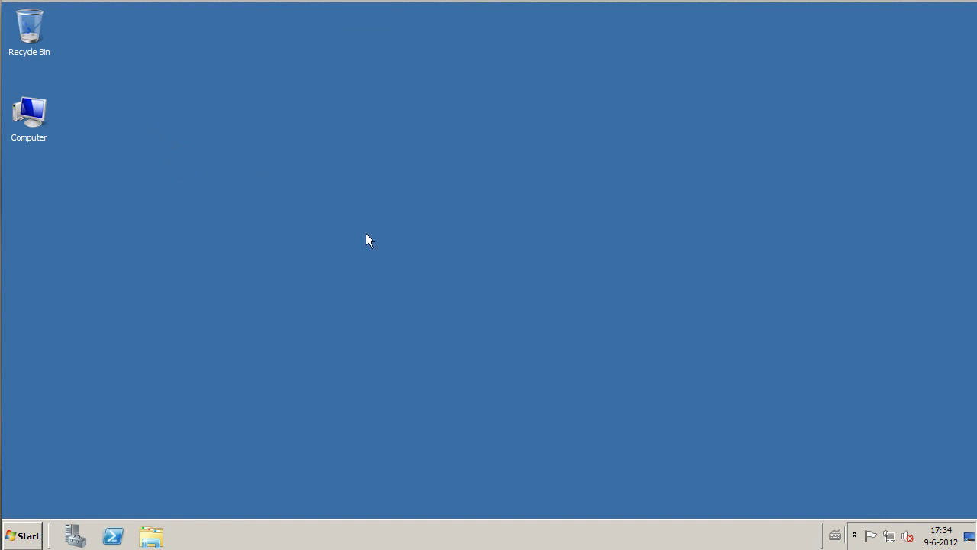
pyautogui.rightClick(889, 536)
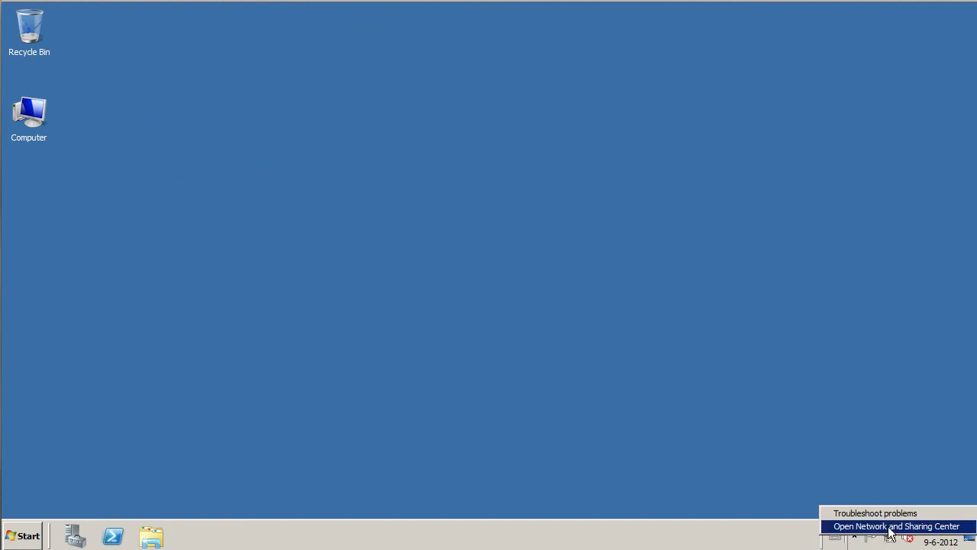
pyautogui.click(889, 527)
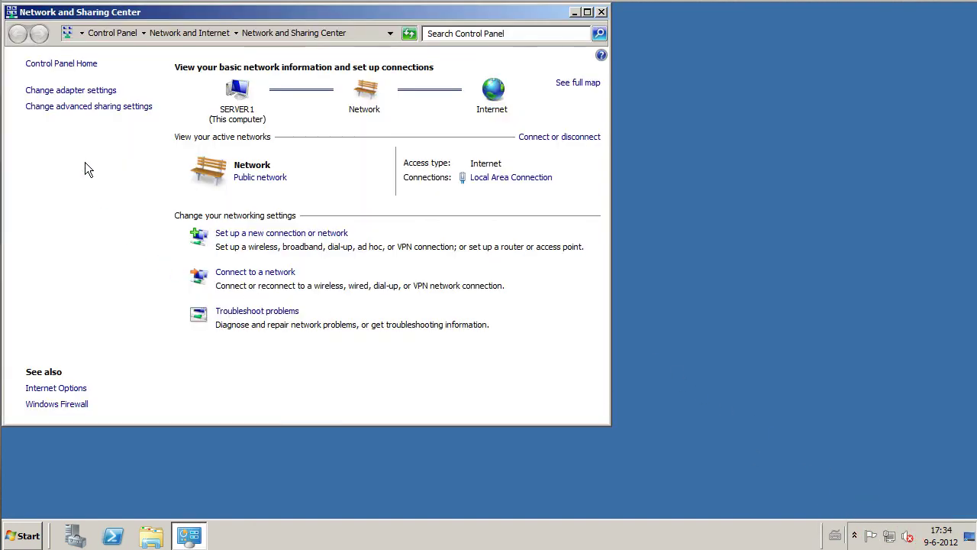
# Step: Set the Local Area Connection's IPv4 preferred DNS server to 192.168.1.50, apply it and close Network Connections
pyautogui.click(79, 90)
pyautogui.rightClick(87, 91)
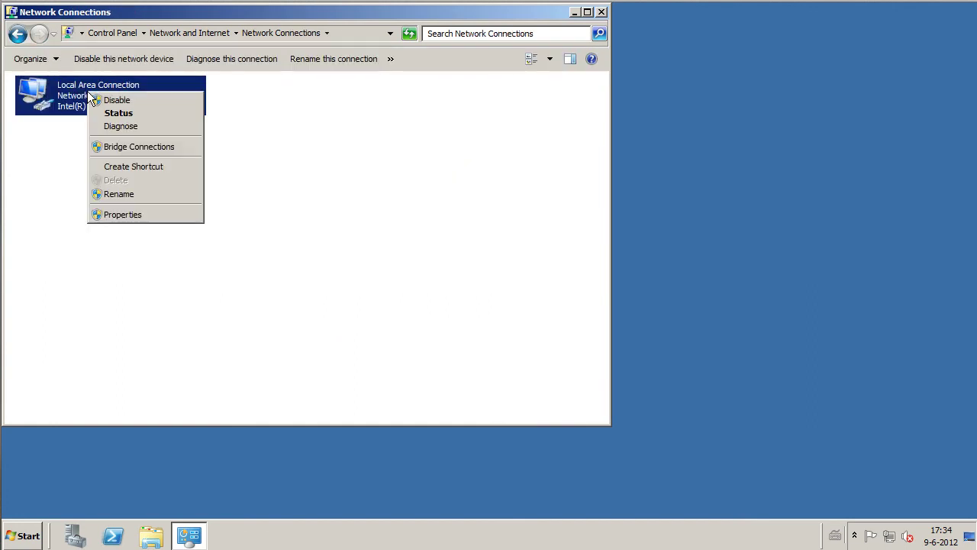
pyautogui.click(114, 213)
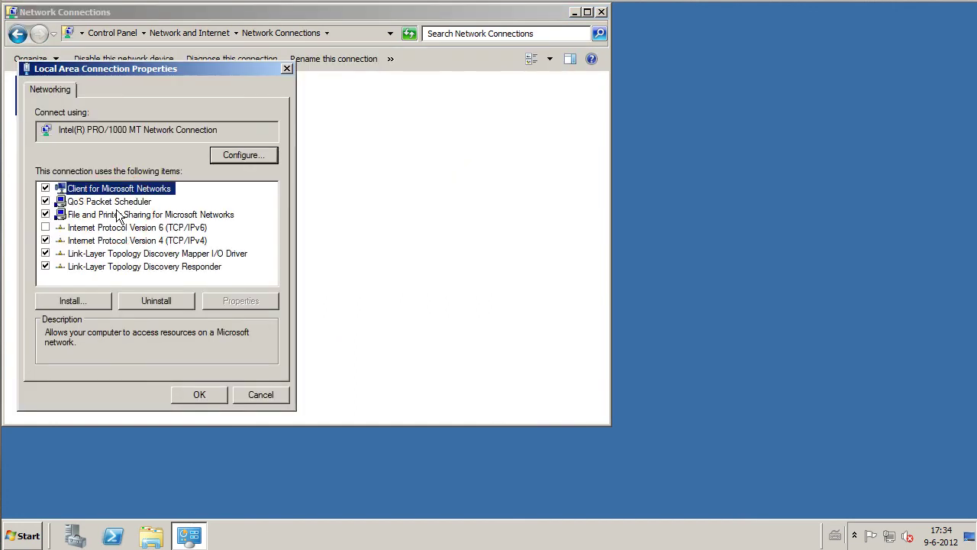
pyautogui.click(134, 240)
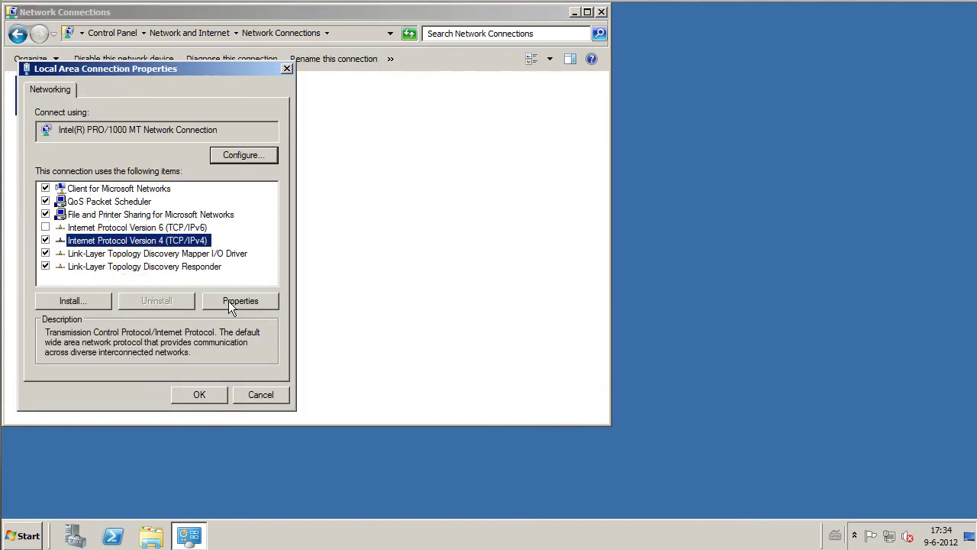
pyautogui.click(229, 301)
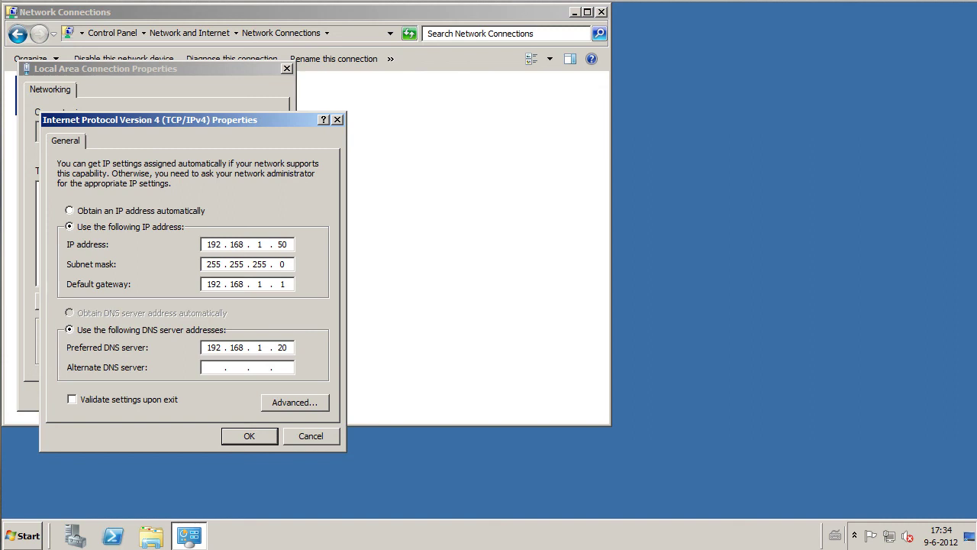
pyautogui.doubleClick(282, 348)
pyautogui.write('50')
pyautogui.click(250, 435)
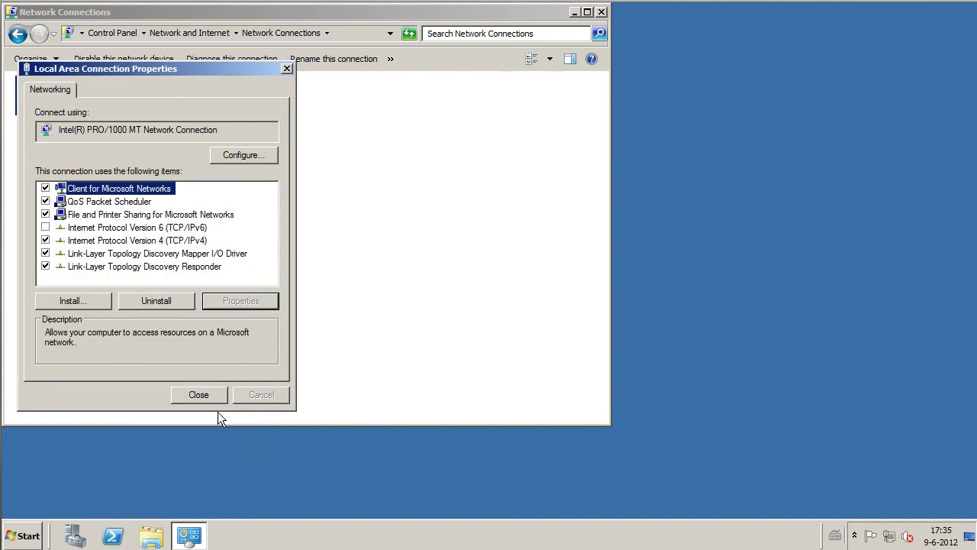
pyautogui.click(205, 394)
pyautogui.click(189, 267)
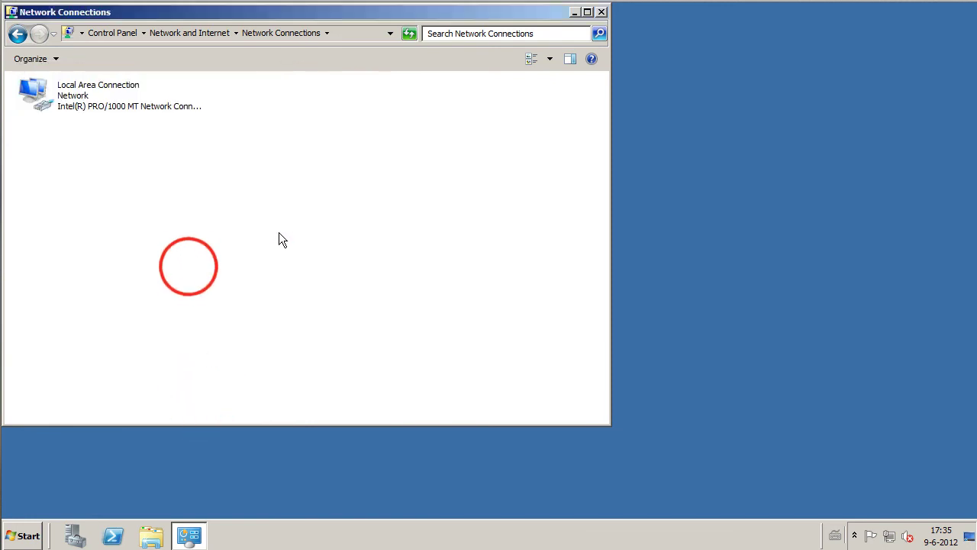
pyautogui.click(601, 13)
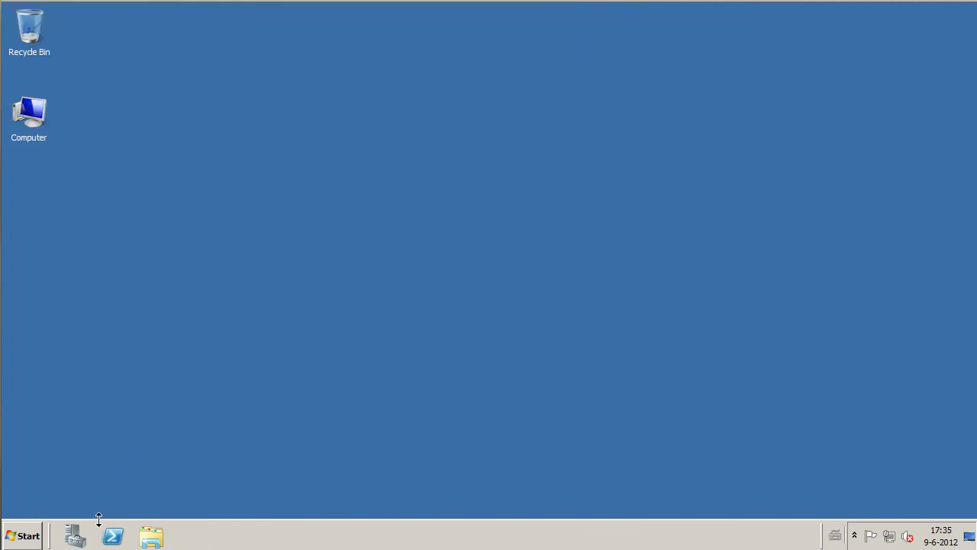
pyautogui.click(26, 535)
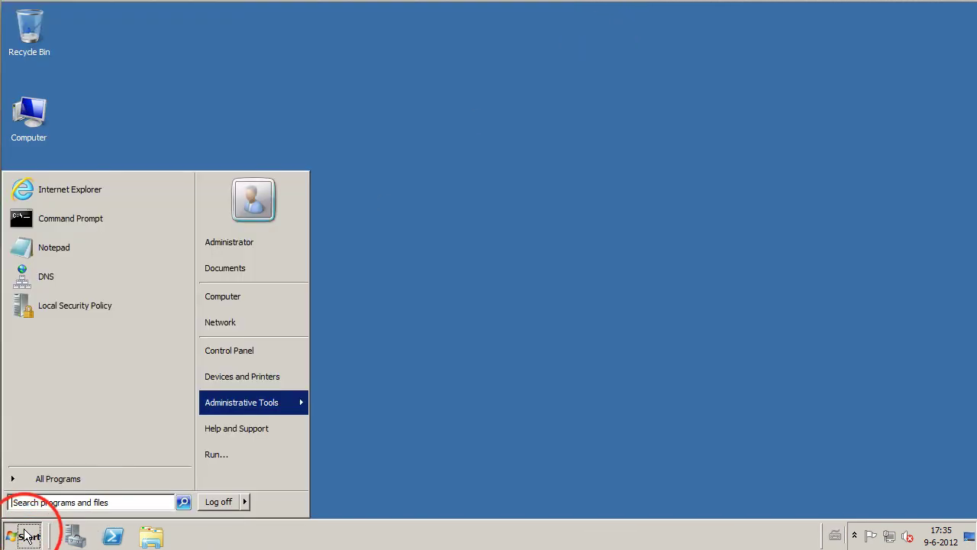
pyautogui.click(85, 187)
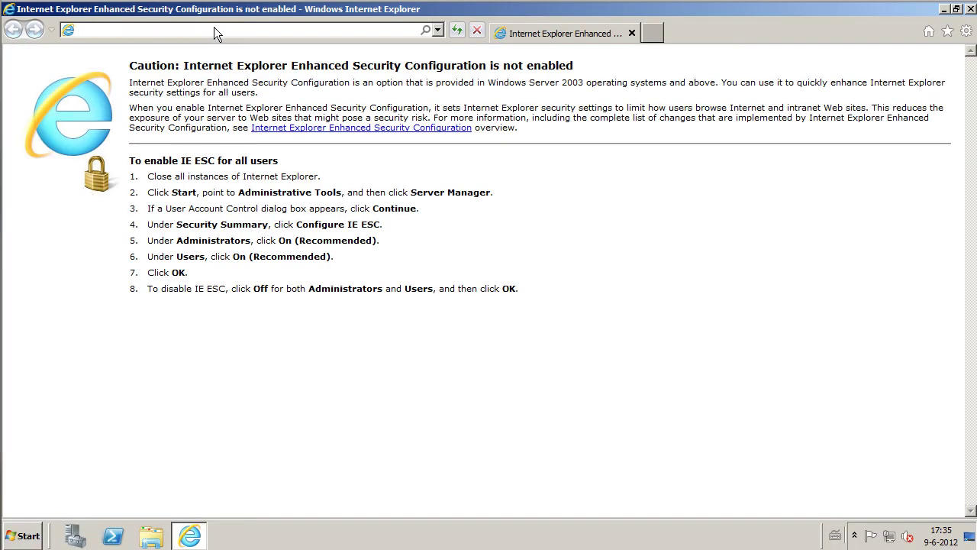
pyautogui.click(216, 30)
pyautogui.write('glr.nl')
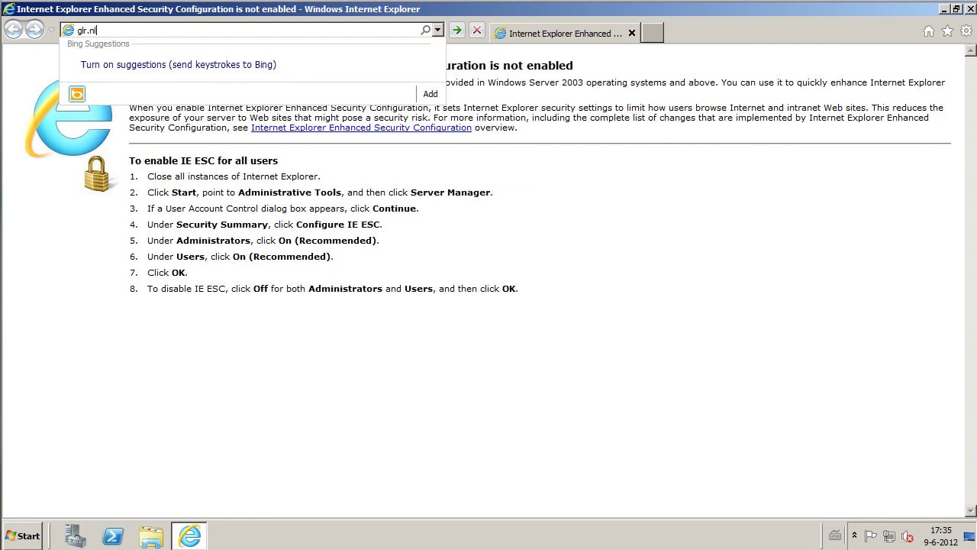
pyautogui.click(86, 29)
pyautogui.write('www.')
pyautogui.press('Return')
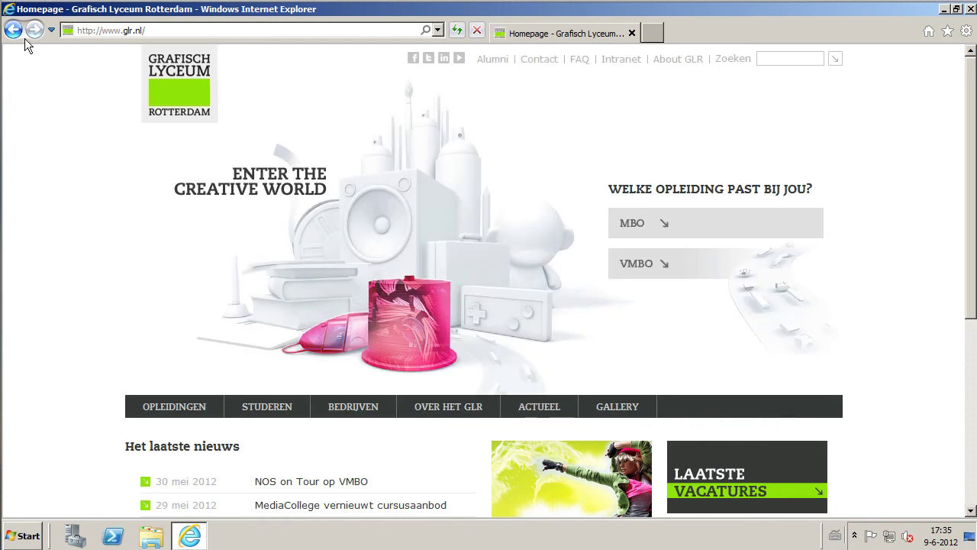
pyautogui.click(10, 9)
pyautogui.click(26, 105)
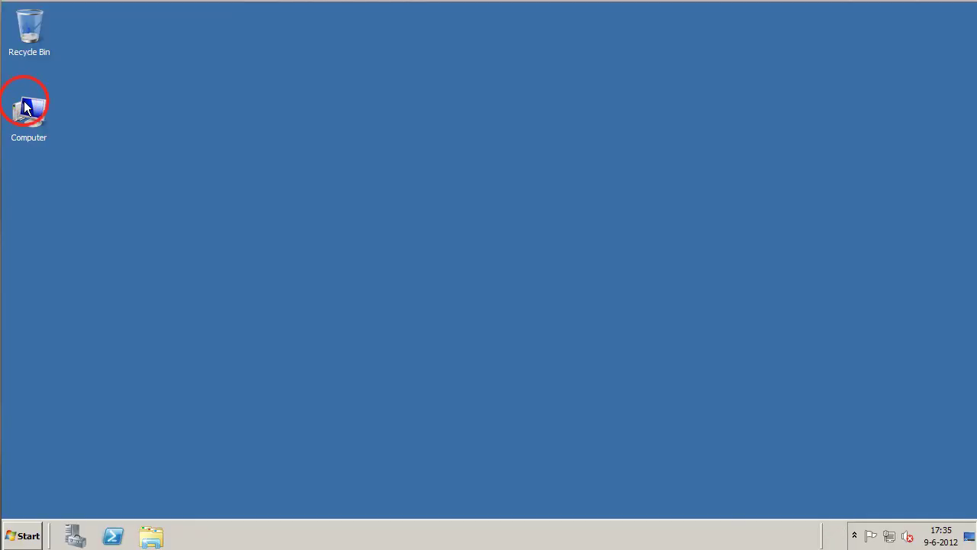
# Step: Start nslookup in a Command Prompt and query the host name server1
pyautogui.click(29, 535)
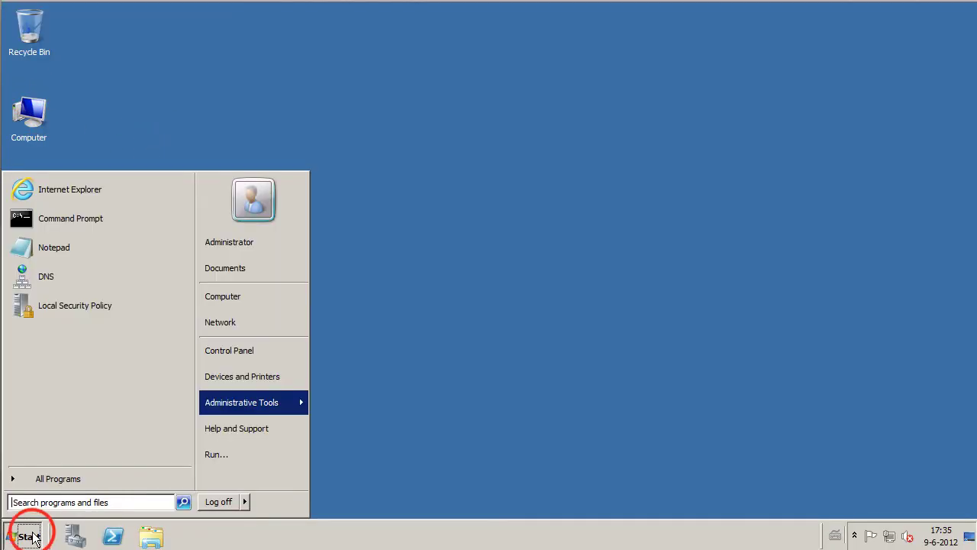
pyautogui.click(77, 222)
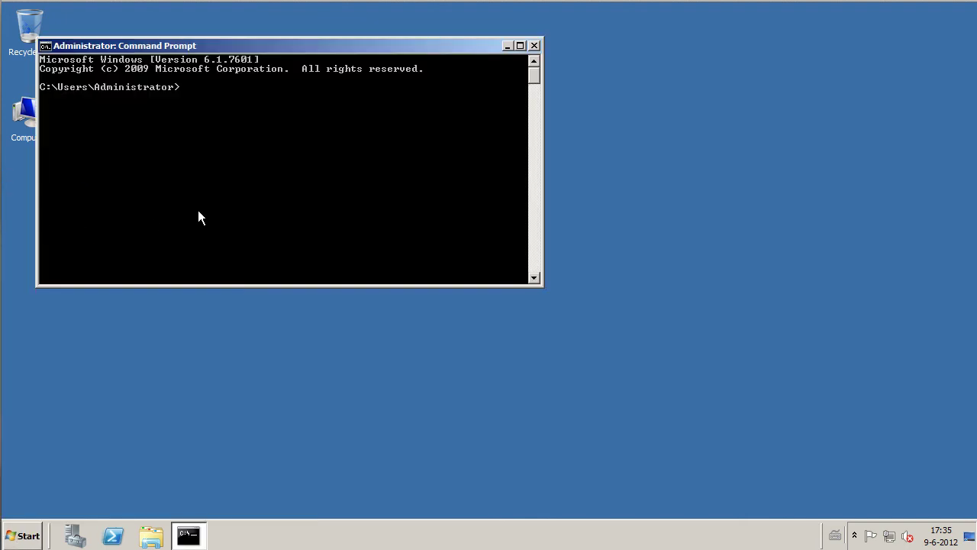
pyautogui.click(248, 197)
pyautogui.write('nslookup')
pyautogui.press('Return')
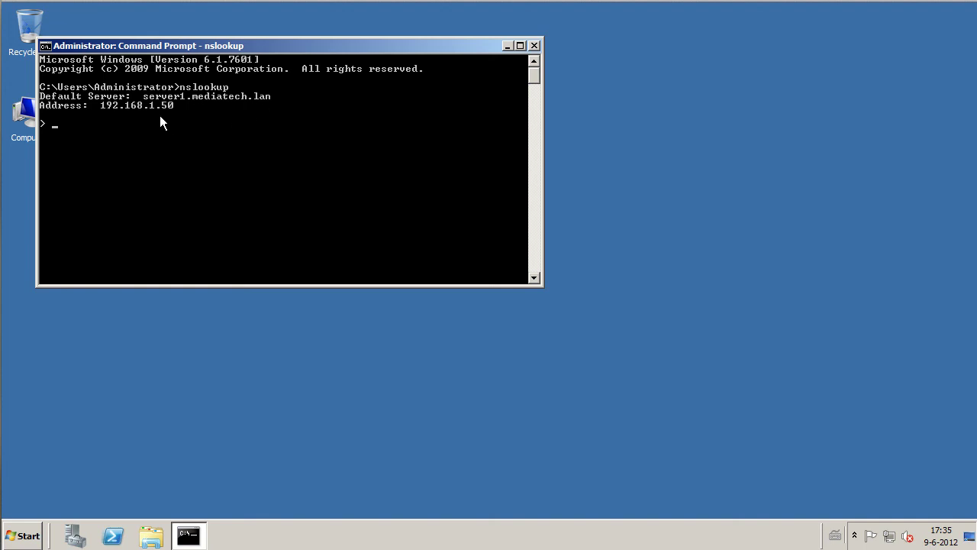
pyautogui.write('server1')
pyautogui.press('Return')
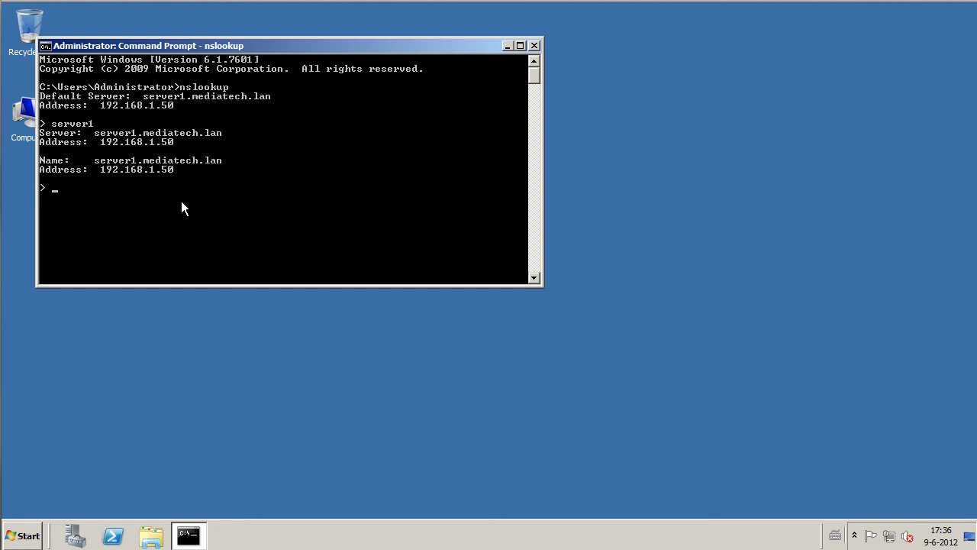
pyautogui.write('192.168.1.50')
pyautogui.press('Return')
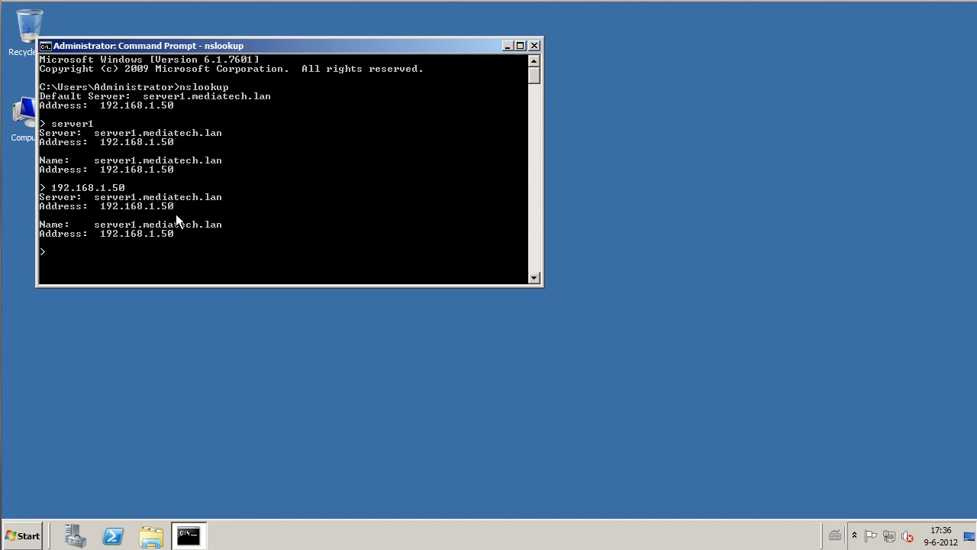
pyautogui.write('www.apple.com')
pyautogui.press('Return')
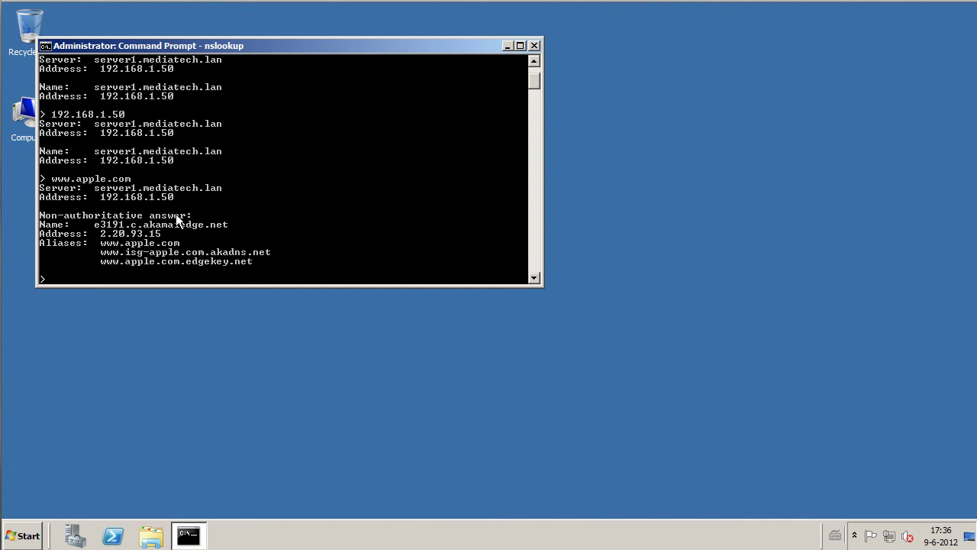
pyautogui.click(535, 45)
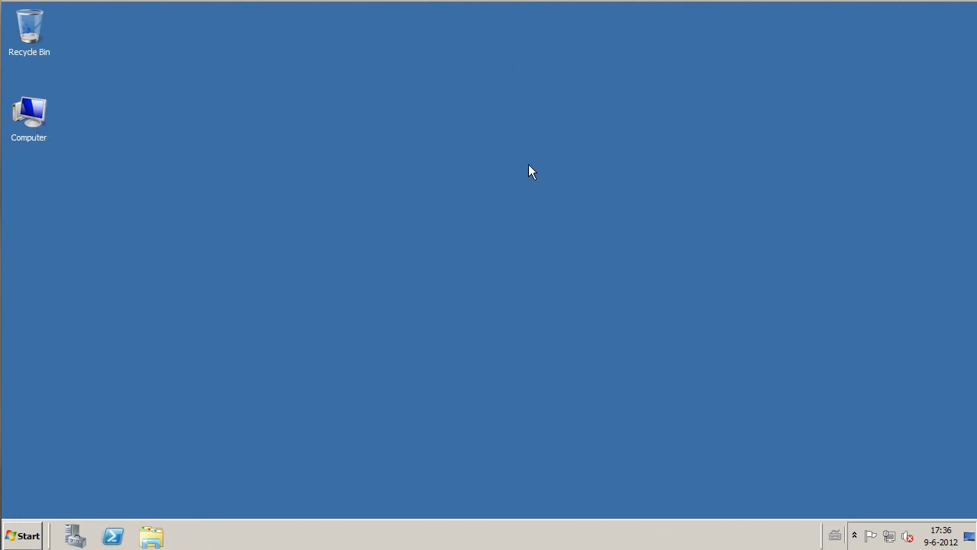